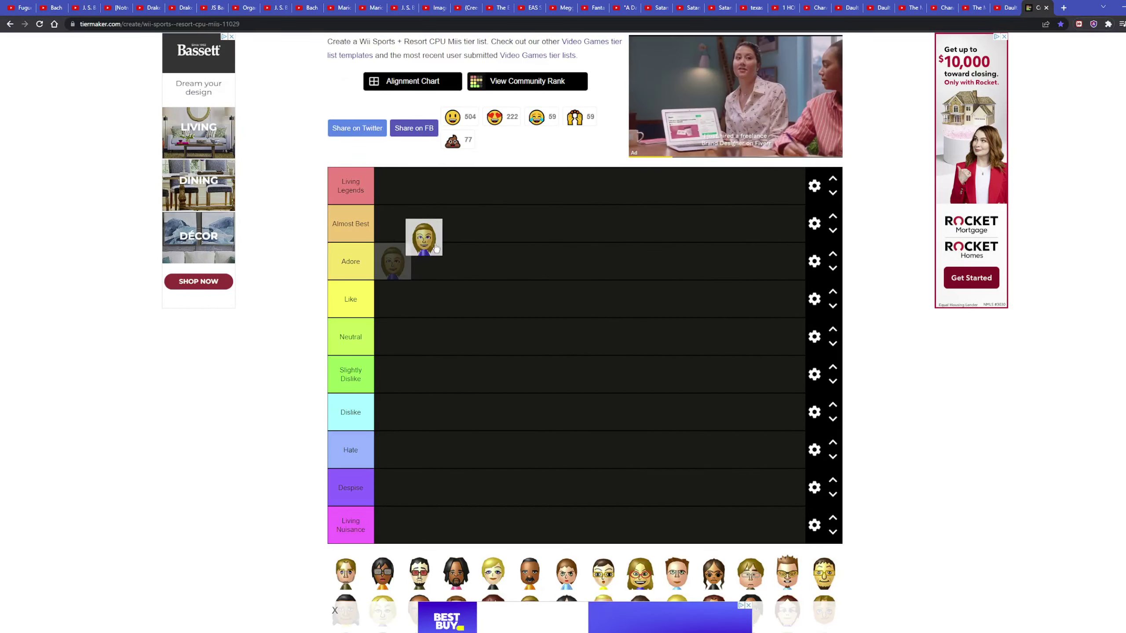
# - Place the first Miis in Almost Best, Slightly Dislike, Dislike, Neutral and Like
pyautogui.moveTo(435, 249); pyautogui.dragTo(405, 224)
pyautogui.moveTo(603, 573); pyautogui.dragTo(396, 374)
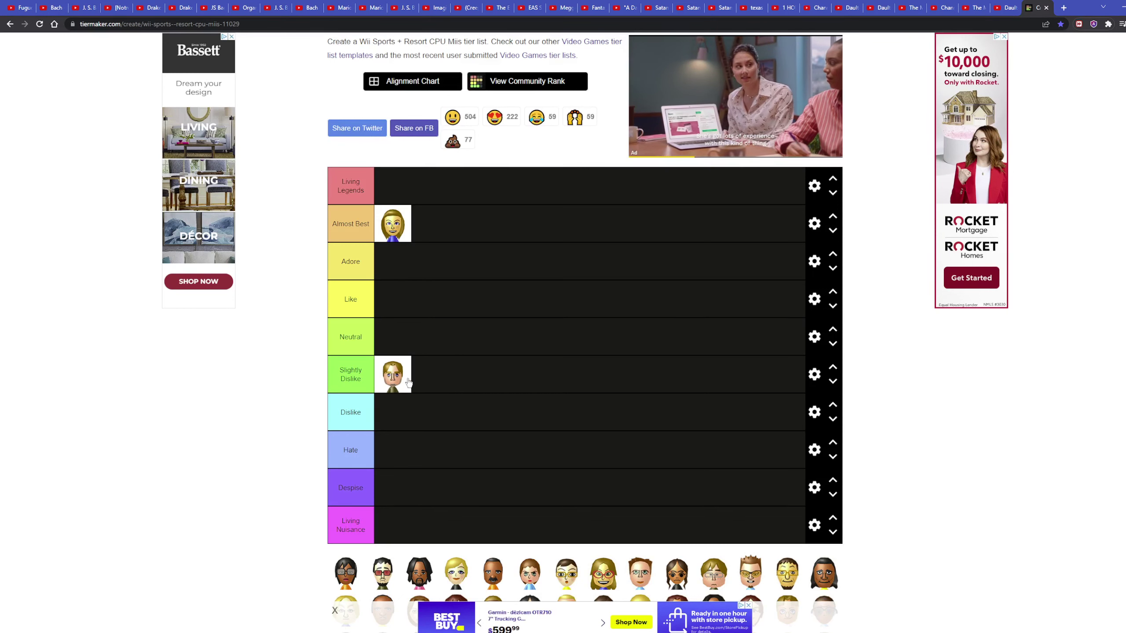
pyautogui.moveTo(382, 574); pyautogui.dragTo(396, 414)
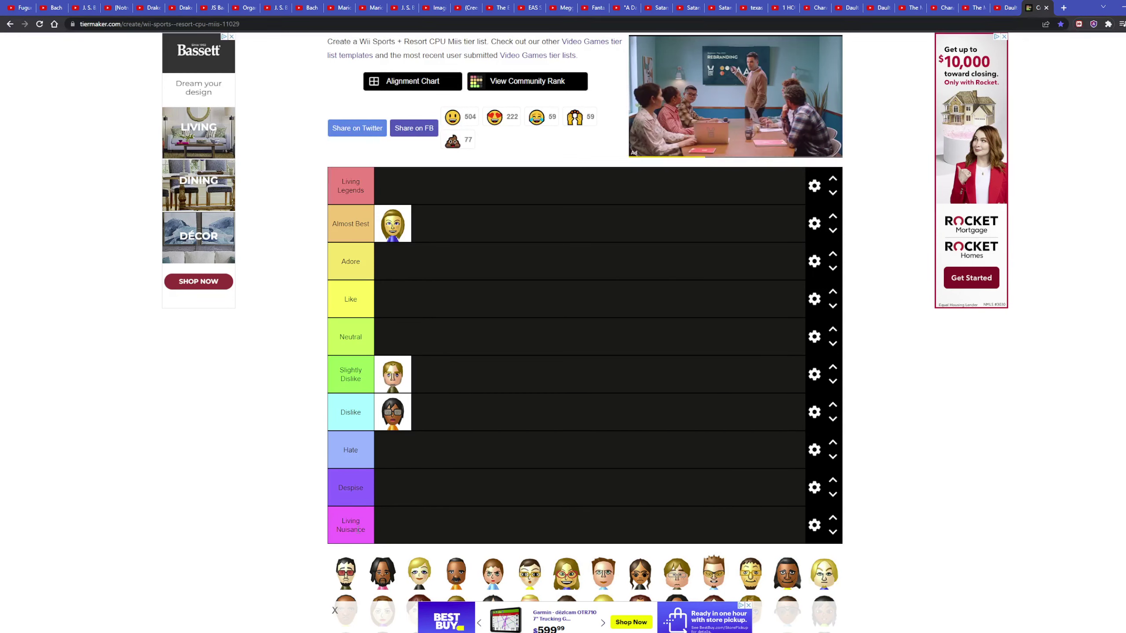
pyautogui.moveTo(345, 574); pyautogui.dragTo(396, 337)
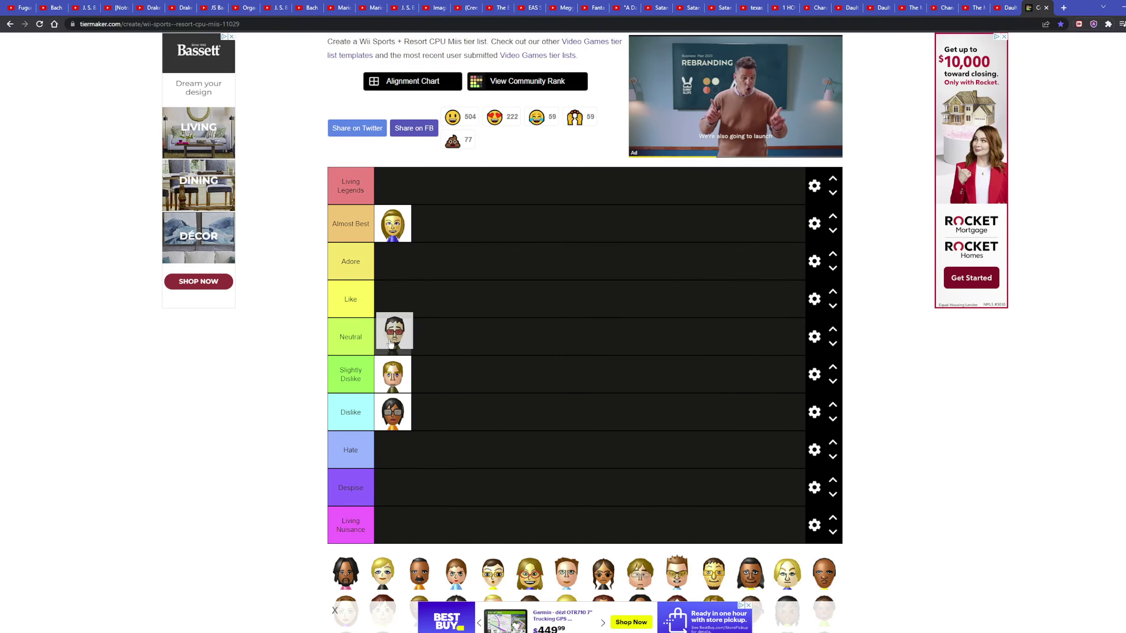
pyautogui.moveTo(345, 574); pyautogui.dragTo(396, 299)
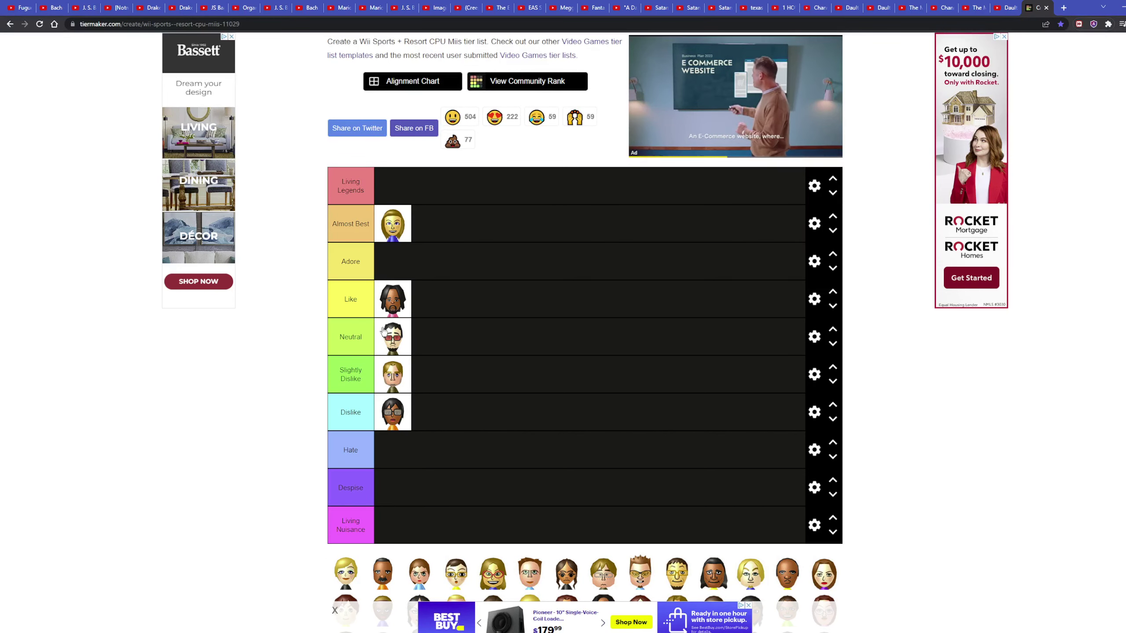
pyautogui.moveTo(345, 574); pyautogui.dragTo(396, 261)
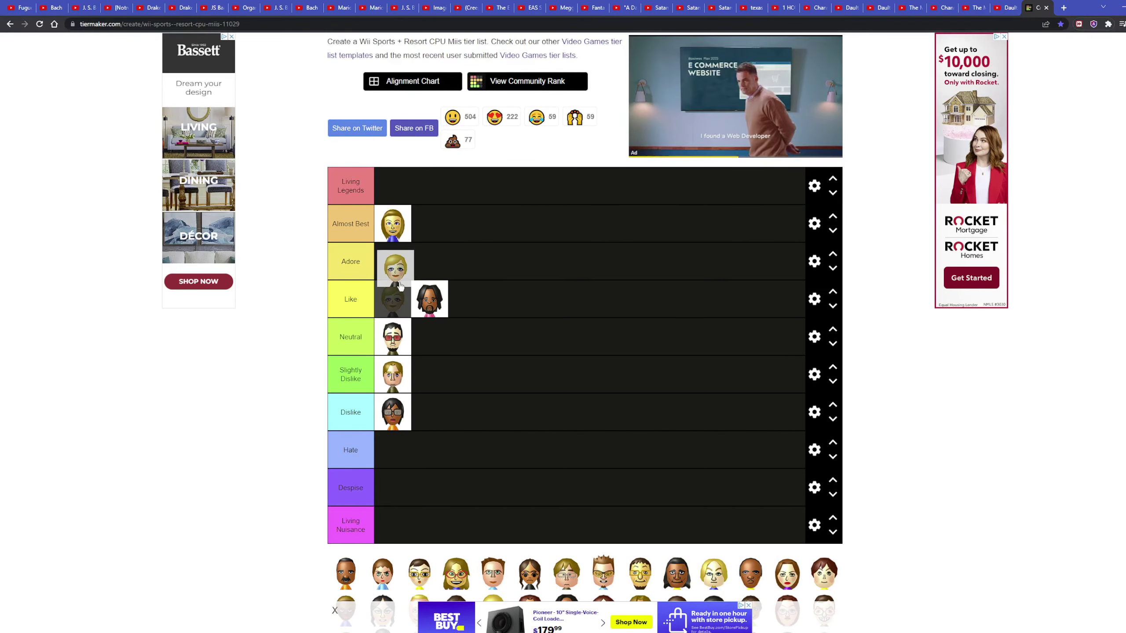
pyautogui.scroll(-1, 564, 352)
pyautogui.scroll(-1, 562, 352)
pyautogui.moveTo(345, 554); pyautogui.dragTo(392, 434)
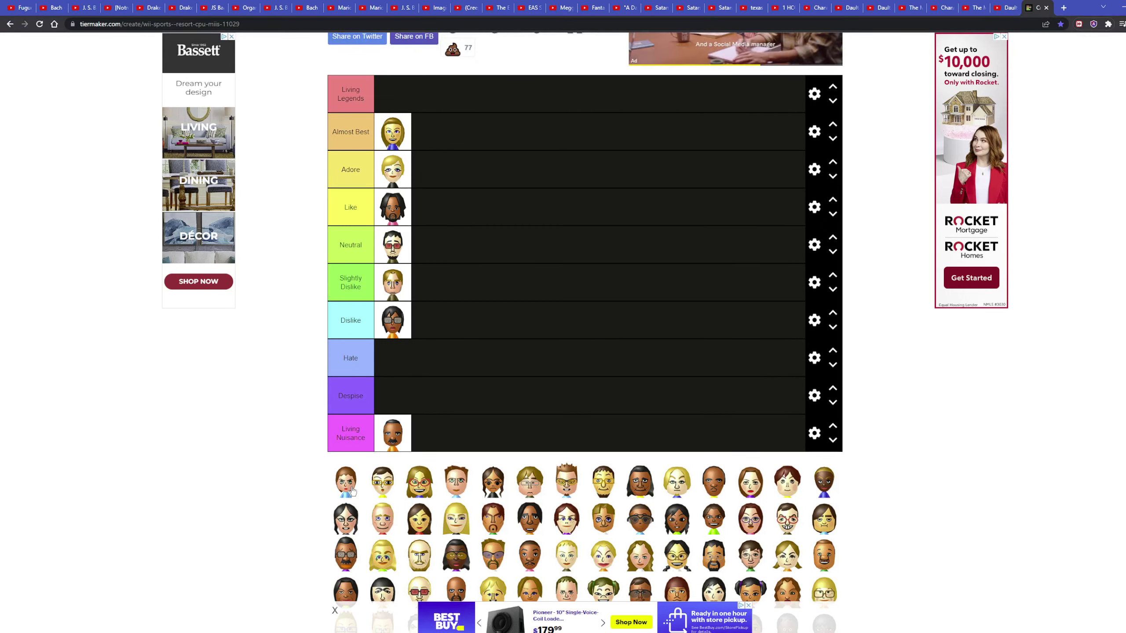
# - Add Miis to Dislike, Hate and Despise (two each) and Living Nuisance
pyautogui.moveTo(345, 479); pyautogui.dragTo(444, 324)
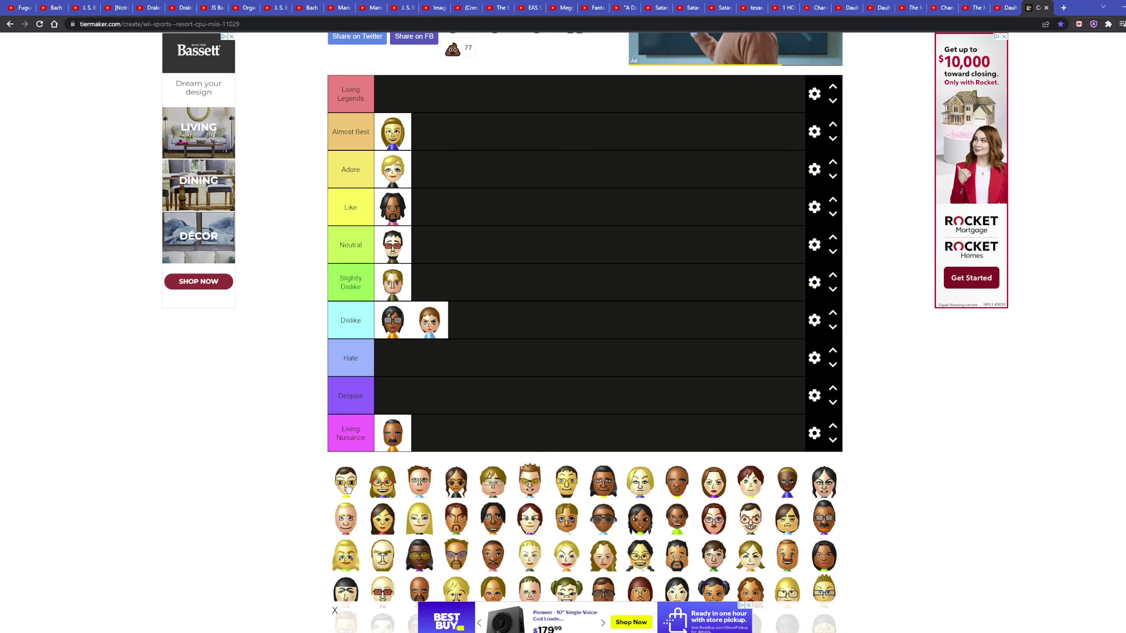
pyautogui.moveTo(344, 481); pyautogui.dragTo(401, 359)
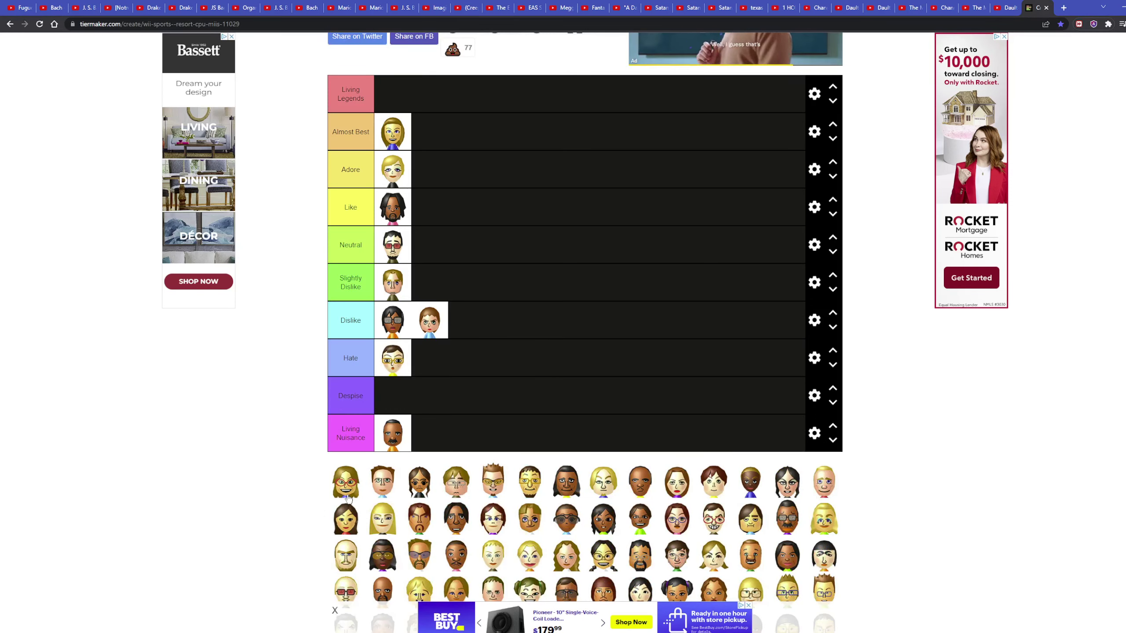
pyautogui.moveTo(345, 481); pyautogui.dragTo(426, 401)
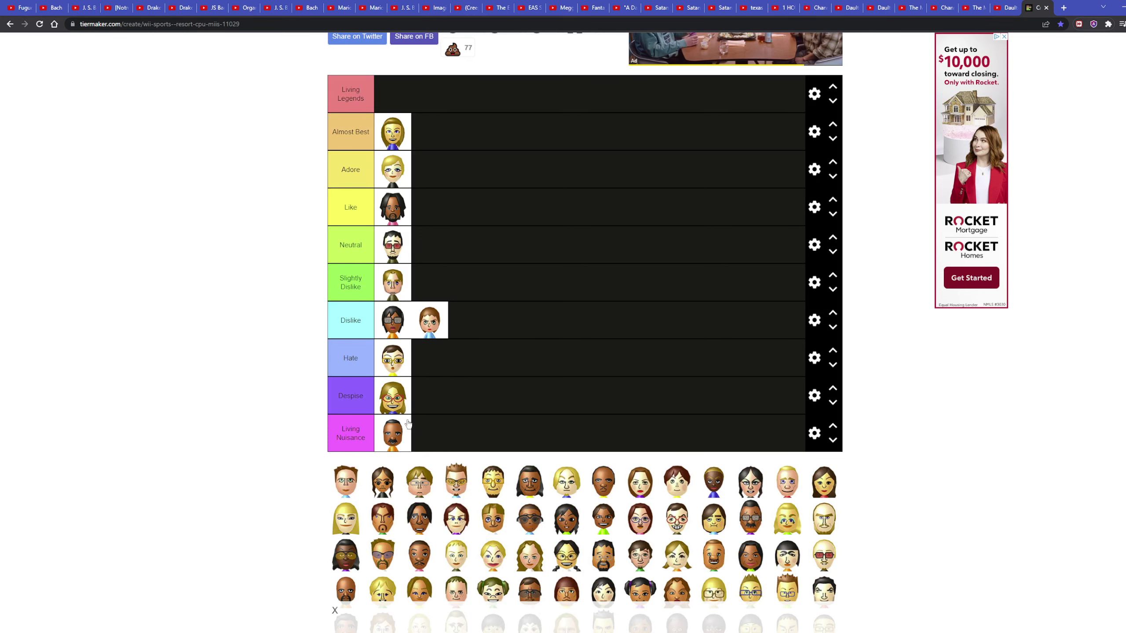
pyautogui.moveTo(345, 481); pyautogui.dragTo(450, 378)
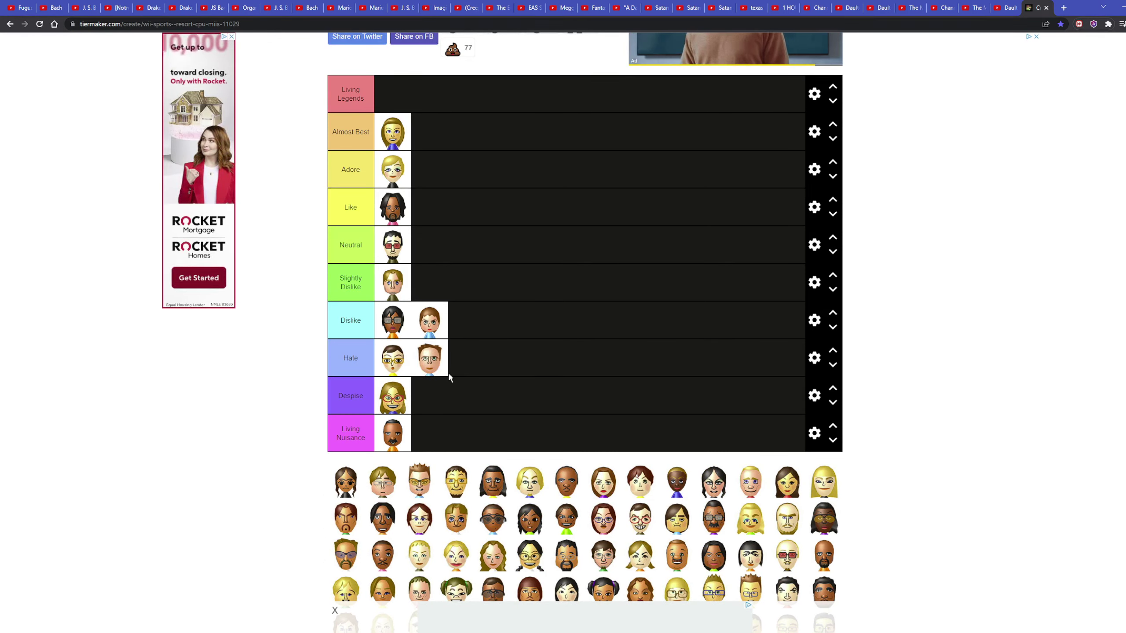
pyautogui.moveTo(345, 481); pyautogui.dragTo(438, 398)
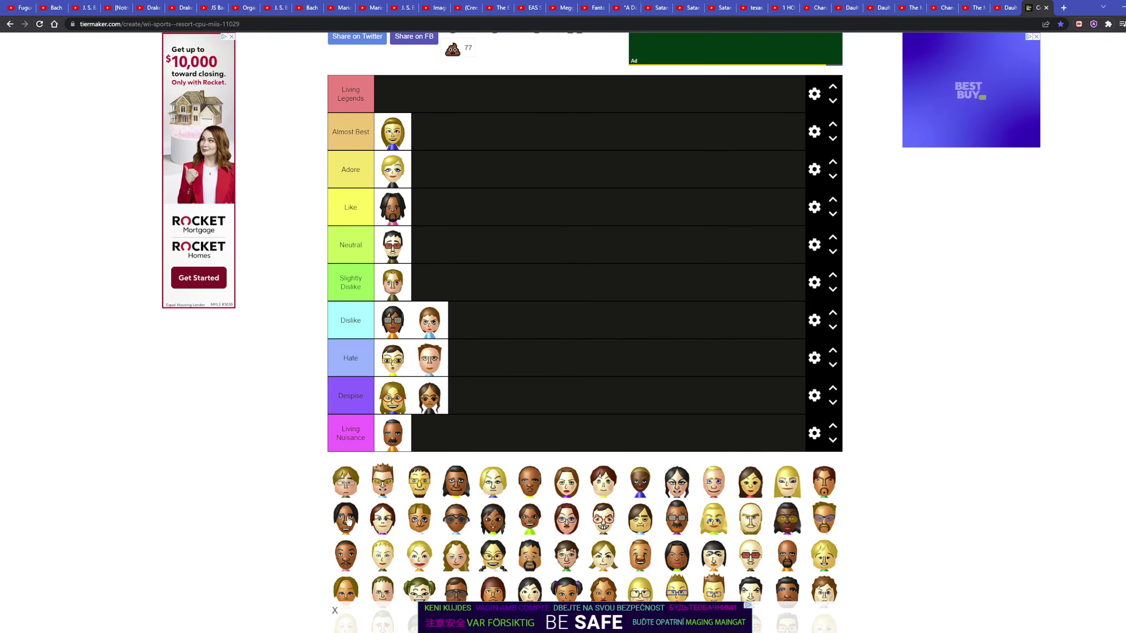
pyautogui.moveTo(345, 481); pyautogui.dragTo(393, 448)
# - Add Miis to Hate, Dislike, Adore, Like and Neutral, plus one in Living Legends
pyautogui.moveTo(345, 482); pyautogui.dragTo(466, 358)
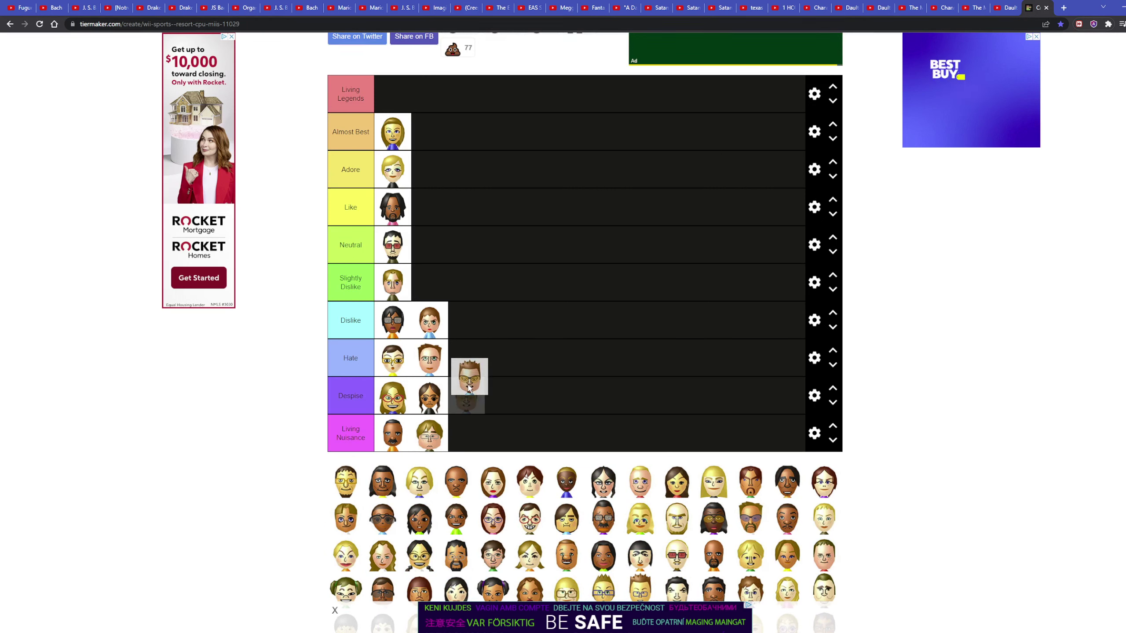
pyautogui.moveTo(345, 481); pyautogui.dragTo(466, 321)
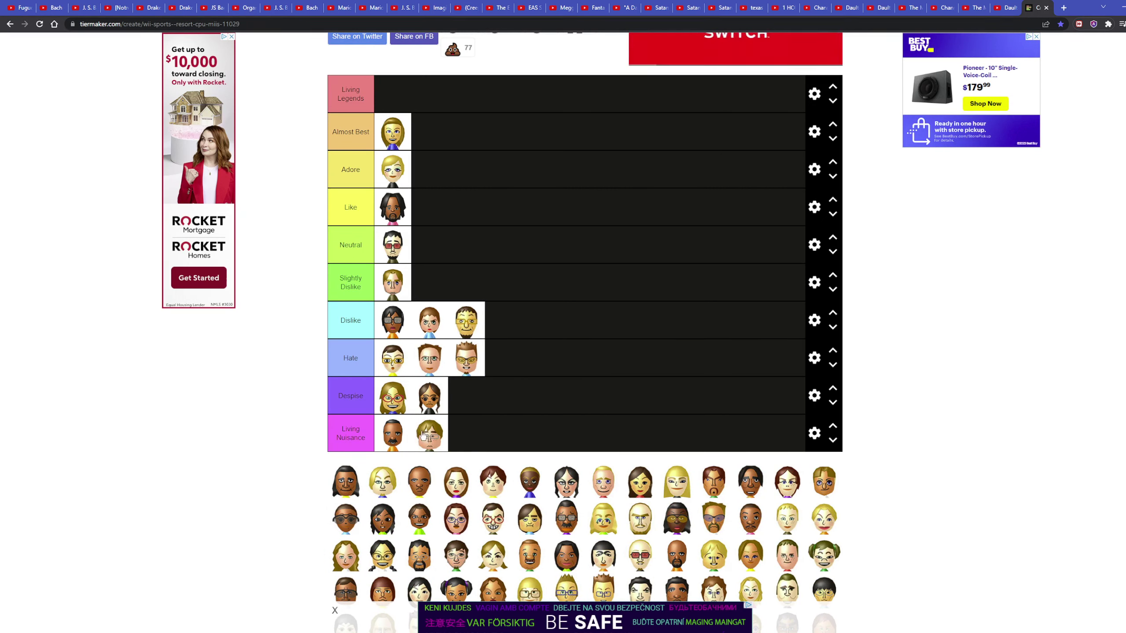
pyautogui.moveTo(345, 482); pyautogui.dragTo(438, 181)
pyautogui.moveTo(345, 481); pyautogui.dragTo(440, 214)
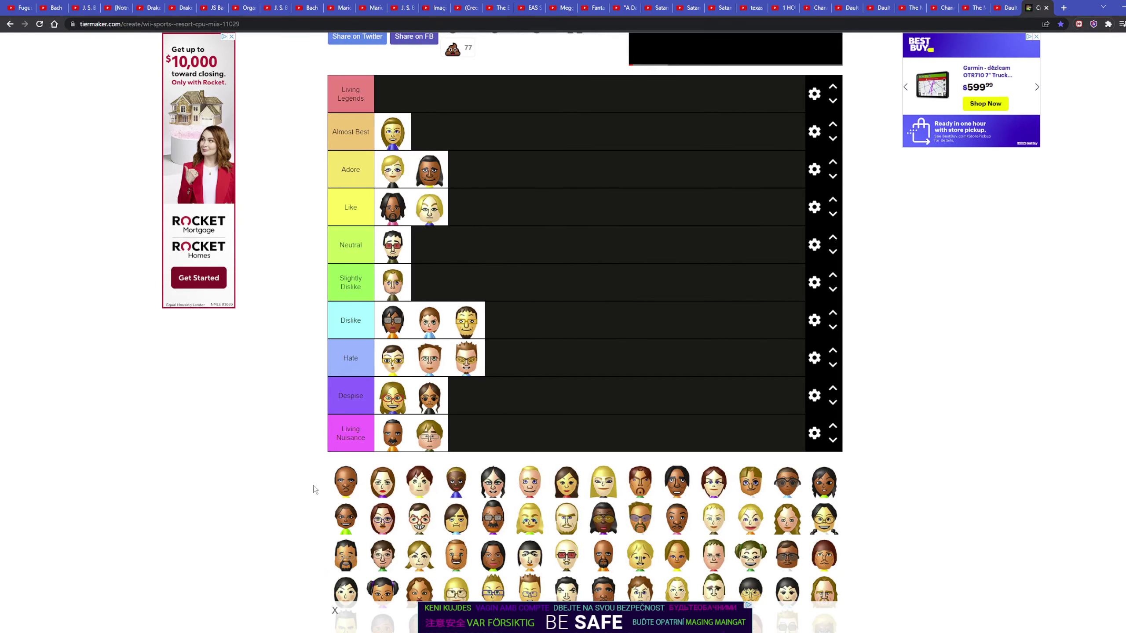
pyautogui.moveTo(345, 482); pyautogui.dragTo(429, 247)
pyautogui.moveTo(345, 481); pyautogui.dragTo(402, 99)
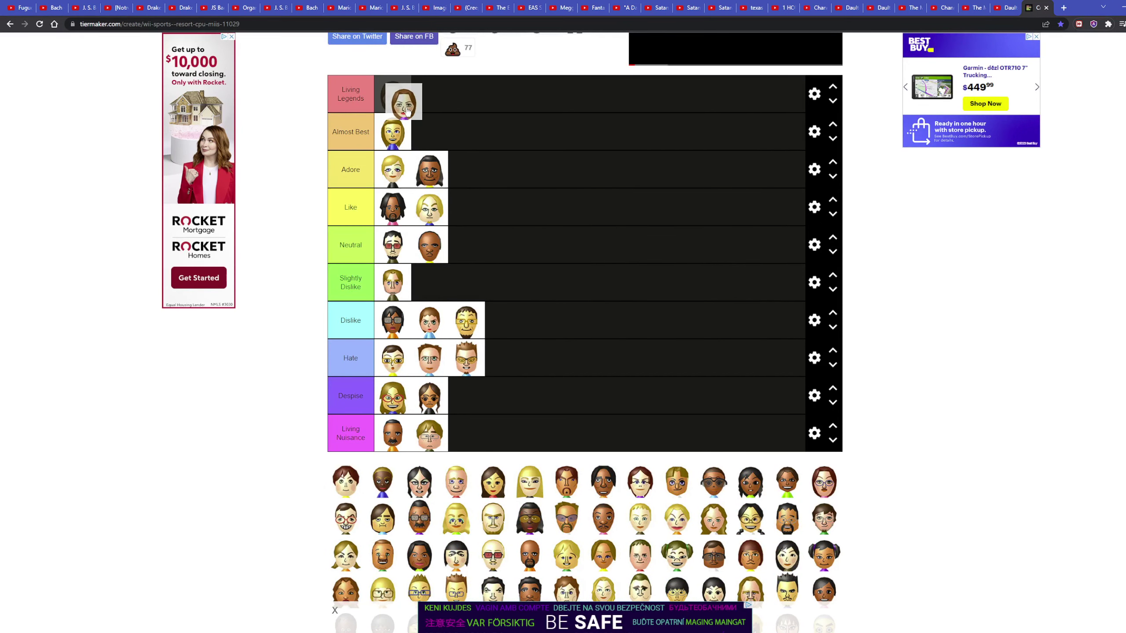
pyautogui.scroll(-1, 326, 467)
# - Add Miis to Slightly Dislike (two), Almost Best, Despise, Living Nuisance and Neutral (two)
pyautogui.moveTo(345, 431); pyautogui.dragTo(440, 233)
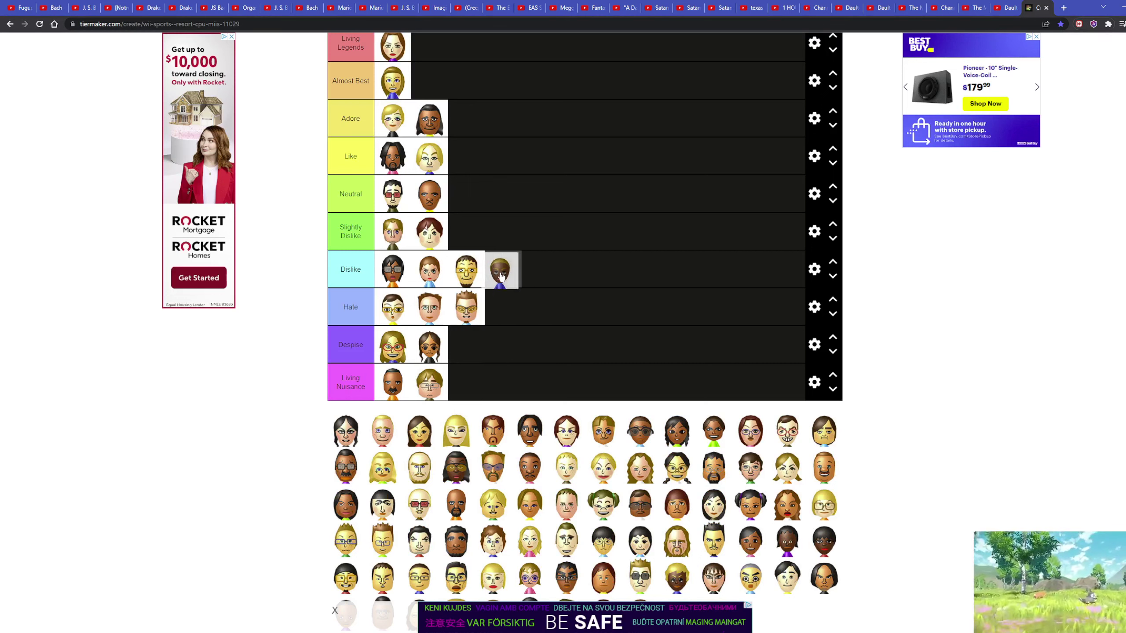
pyautogui.moveTo(345, 431); pyautogui.dragTo(440, 84)
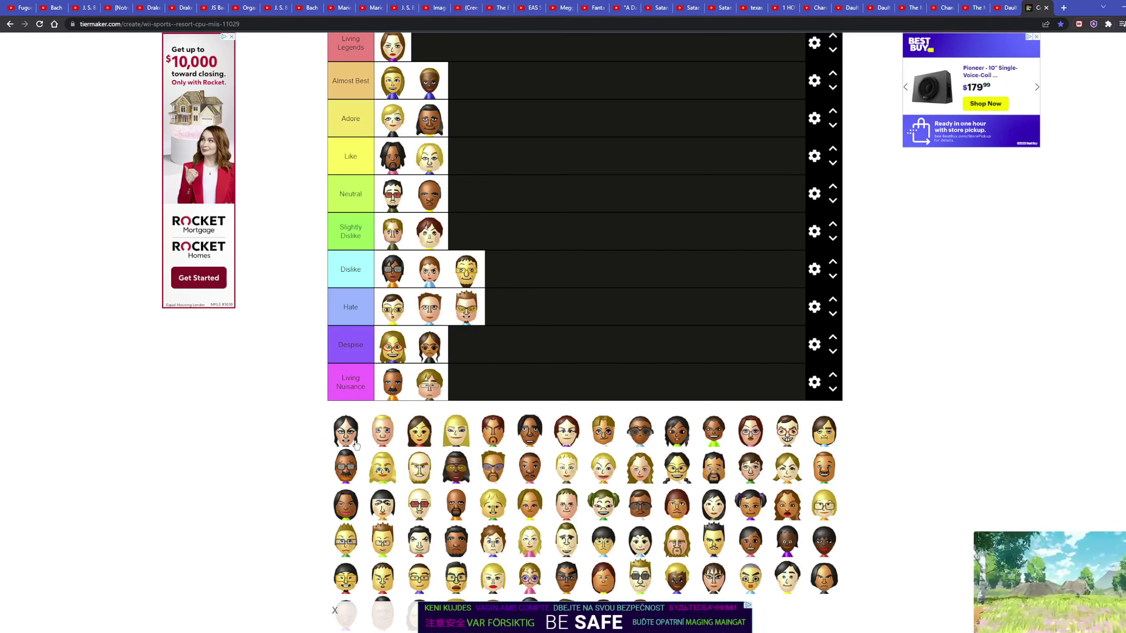
pyautogui.moveTo(345, 431); pyautogui.dragTo(491, 347)
pyautogui.moveTo(345, 432); pyautogui.dragTo(472, 387)
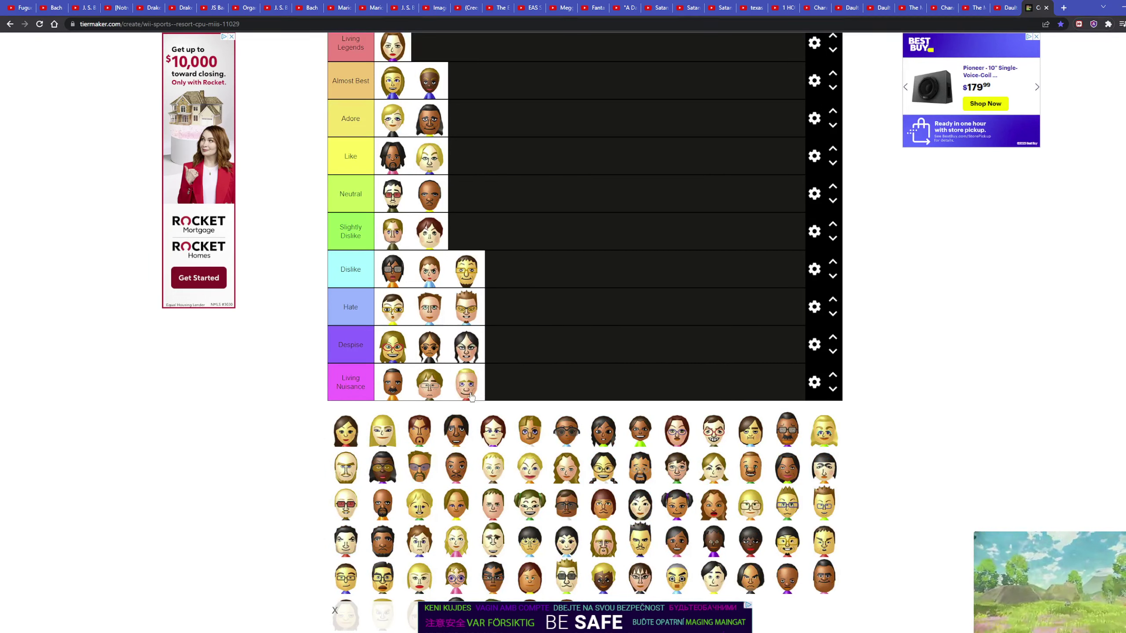
pyautogui.moveTo(345, 431); pyautogui.dragTo(478, 240)
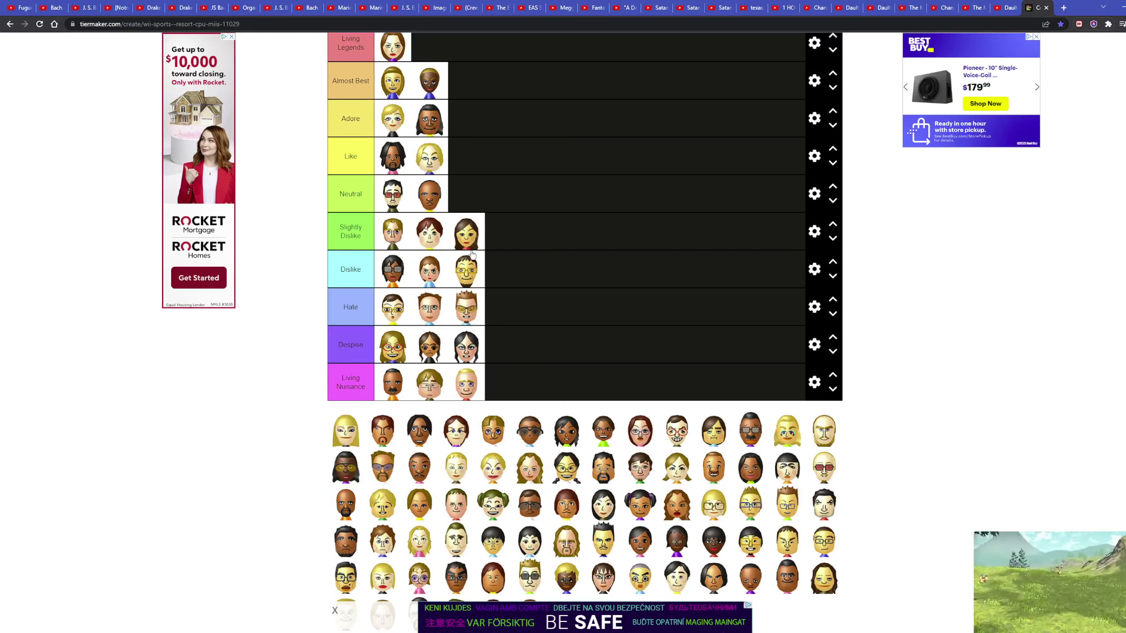
pyautogui.moveTo(345, 431); pyautogui.dragTo(482, 198)
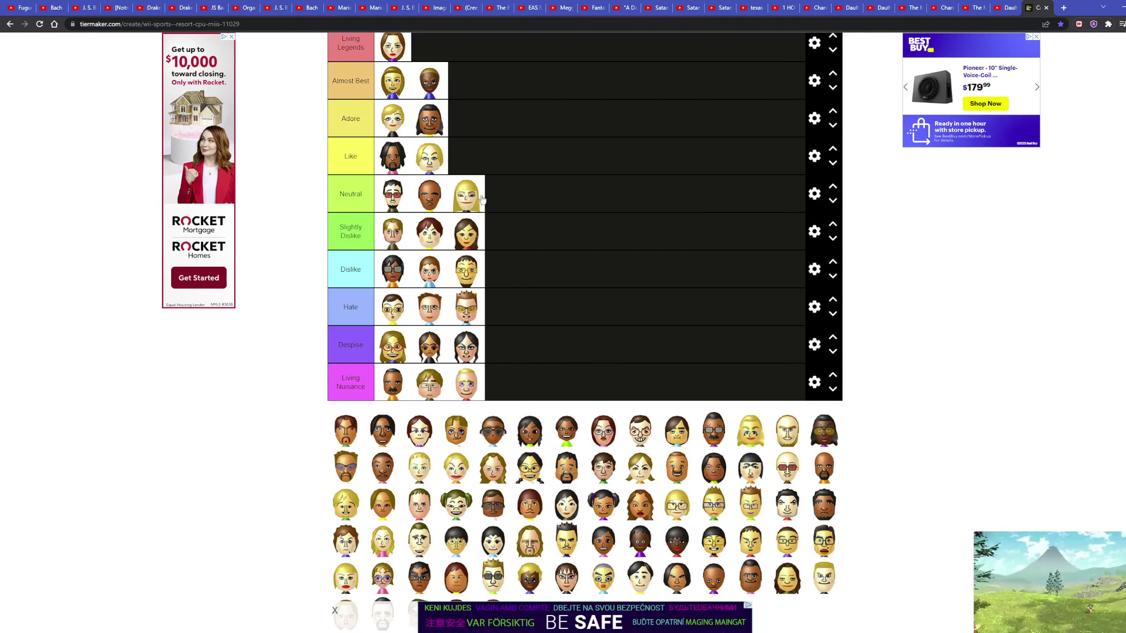
pyautogui.moveTo(345, 431); pyautogui.dragTo(535, 202)
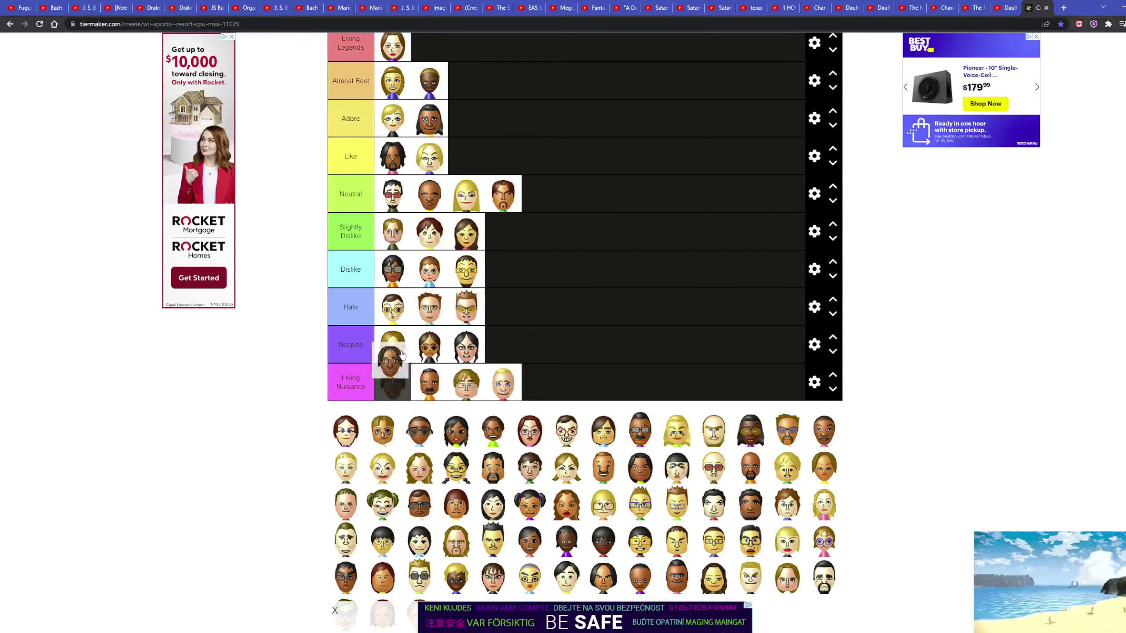
# - Add Miis to Like (two), Adore, Slightly Dislike, Dislike, Hate and Despise
pyautogui.moveTo(345, 431); pyautogui.dragTo(466, 159)
pyautogui.moveTo(345, 480)
pyautogui.mouseDown()
pyautogui.moveTo(421, 322)
pyautogui.moveTo(466, 169)
pyautogui.mouseUp()
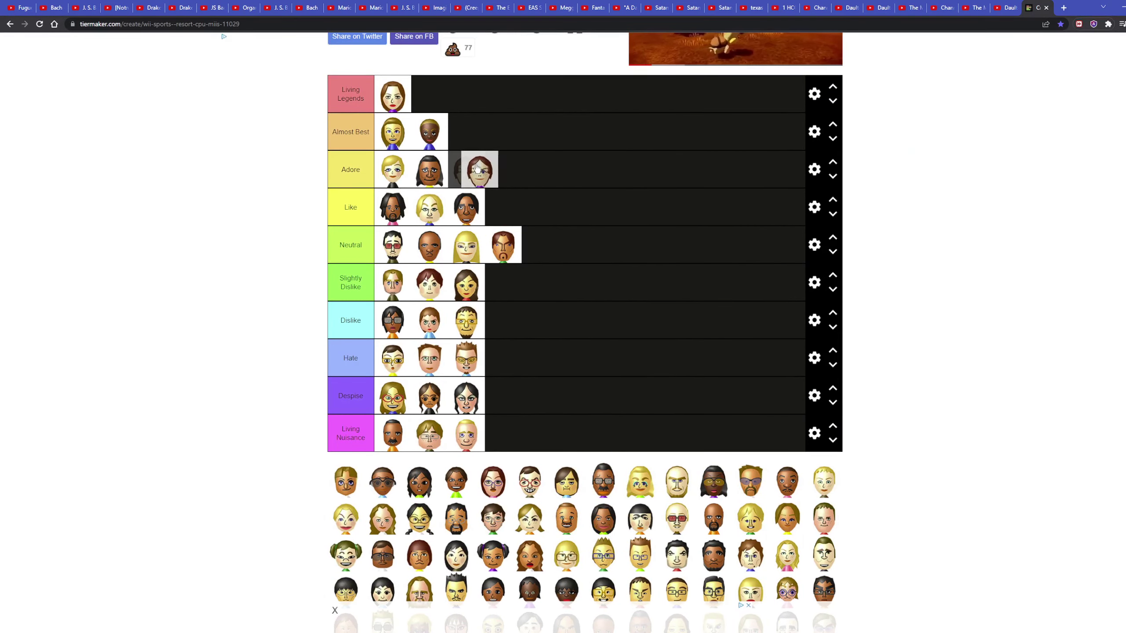
pyautogui.moveTo(345, 480)
pyautogui.mouseDown()
pyautogui.moveTo(473, 378)
pyautogui.moveTo(525, 222)
pyautogui.mouseUp()
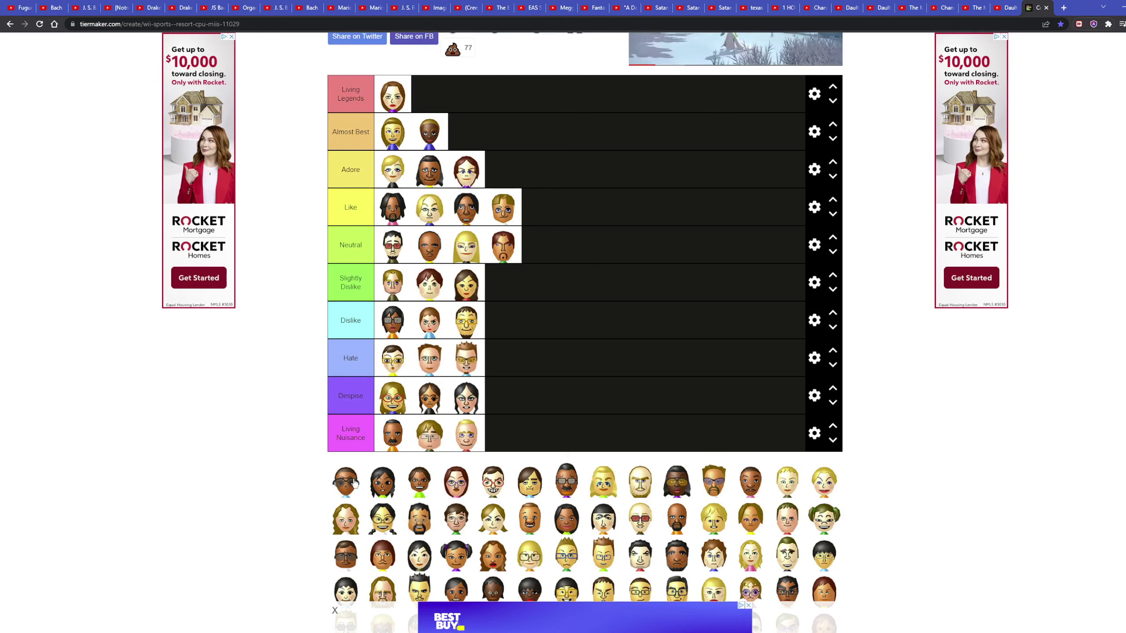
pyautogui.moveTo(345, 480); pyautogui.dragTo(506, 284)
pyautogui.moveTo(346, 480); pyautogui.dragTo(506, 321)
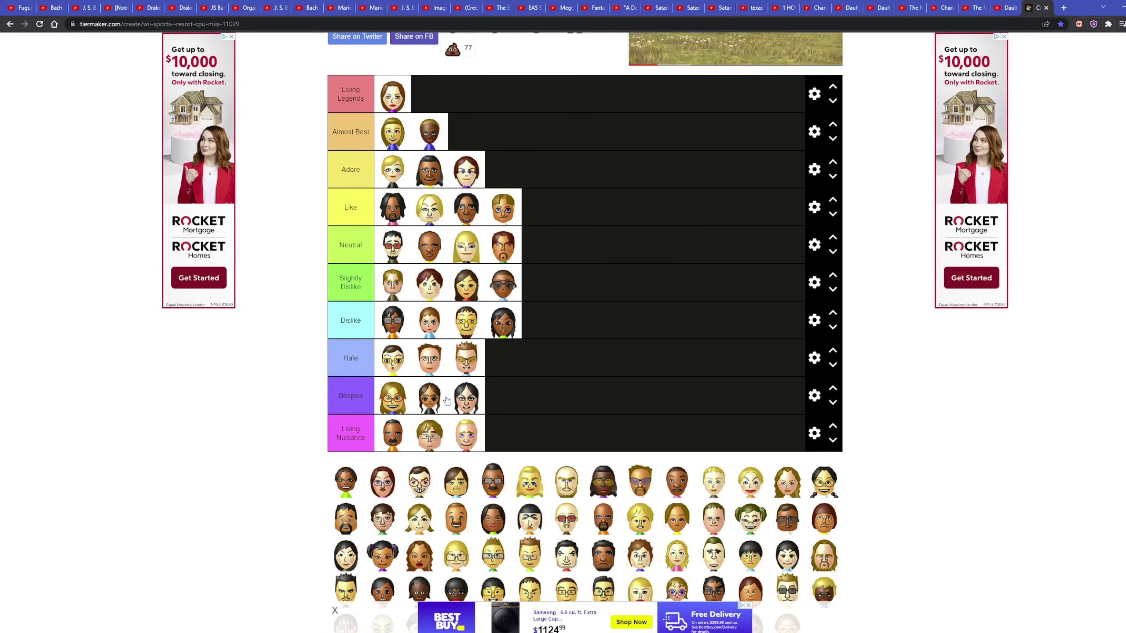
pyautogui.moveTo(345, 480); pyautogui.dragTo(502, 360)
pyautogui.moveTo(345, 484); pyautogui.dragTo(502, 396)
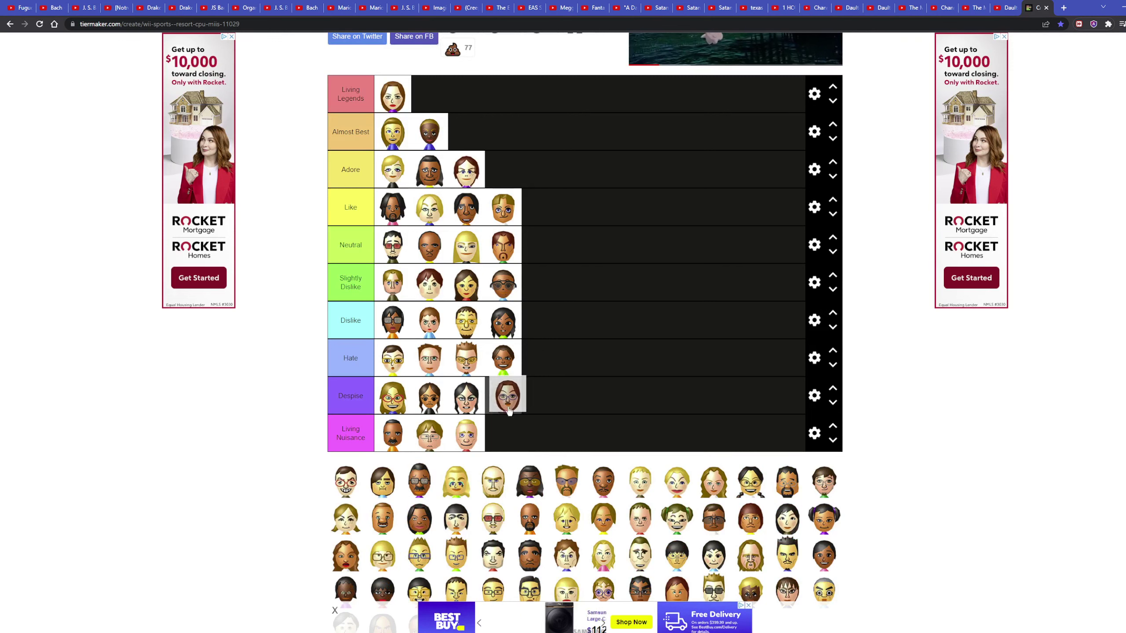
# - Add two Miis each to Like, Neutral and Slightly Dislike, and one to Adore
pyautogui.moveTo(345, 484); pyautogui.dragTo(532, 204)
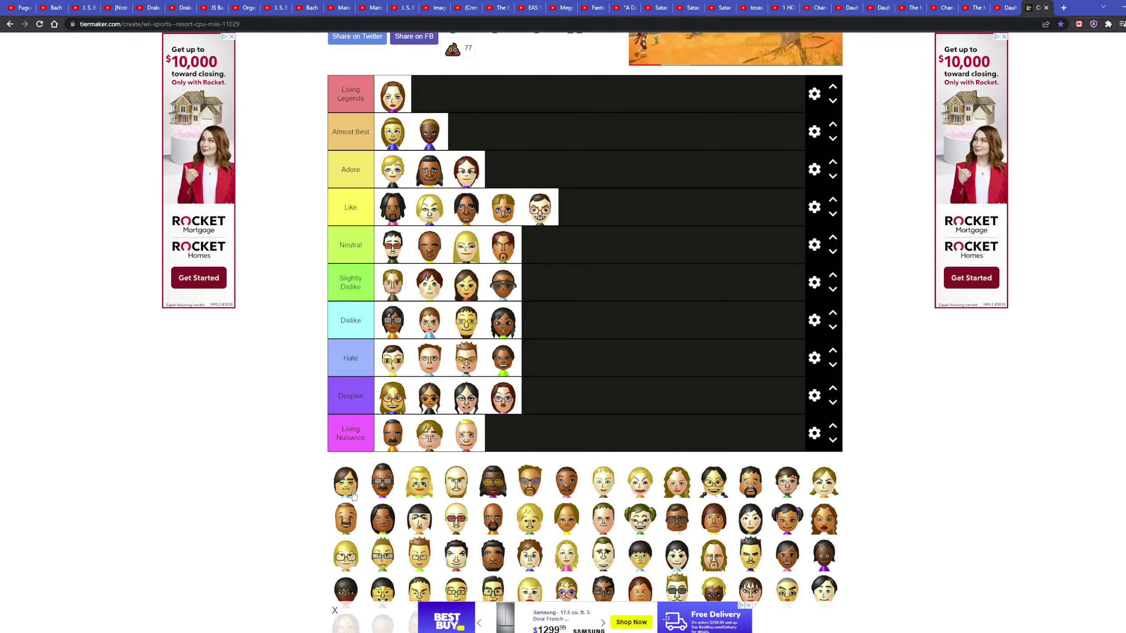
pyautogui.moveTo(347, 483); pyautogui.dragTo(585, 216)
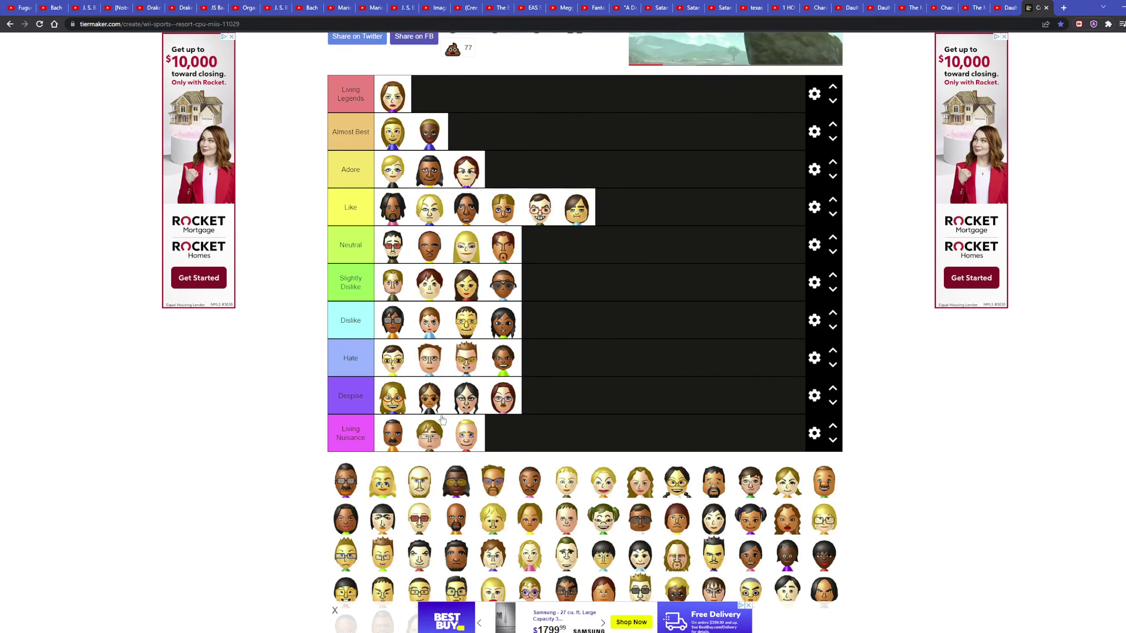
pyautogui.moveTo(346, 482); pyautogui.dragTo(553, 255)
pyautogui.moveTo(345, 483); pyautogui.dragTo(581, 251)
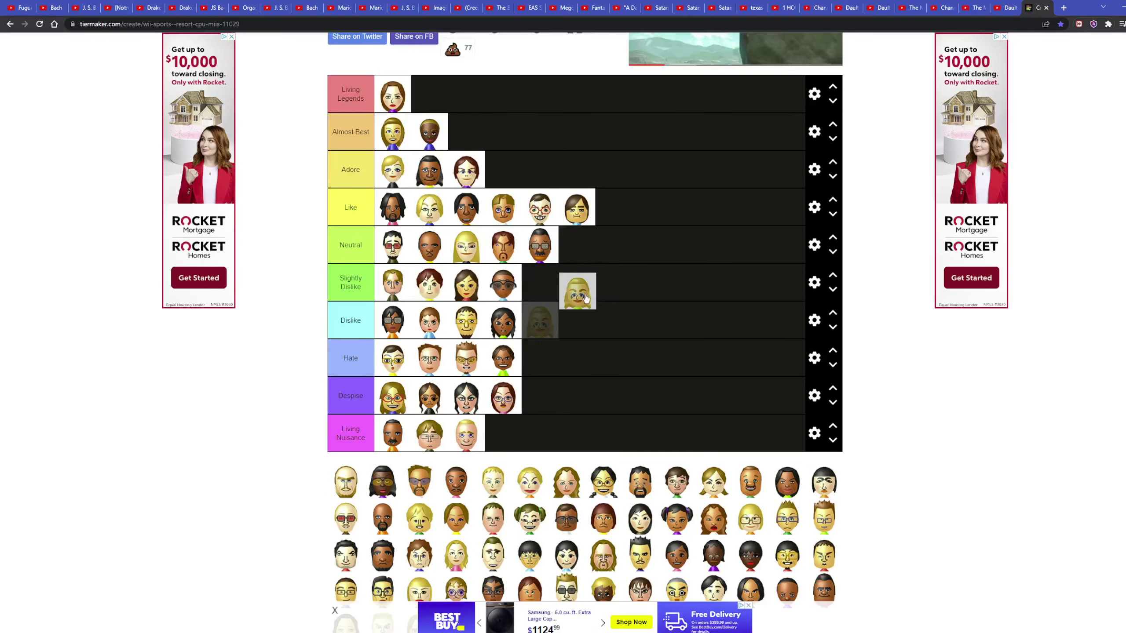
pyautogui.moveTo(346, 482); pyautogui.dragTo(581, 292)
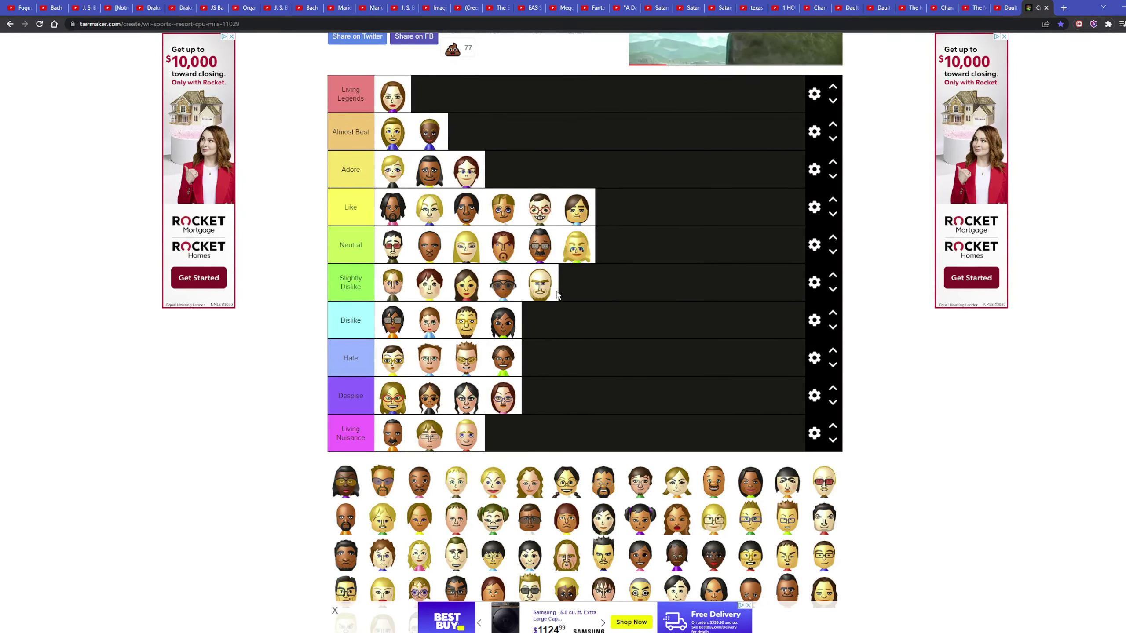
pyautogui.moveTo(347, 482); pyautogui.dragTo(576, 286)
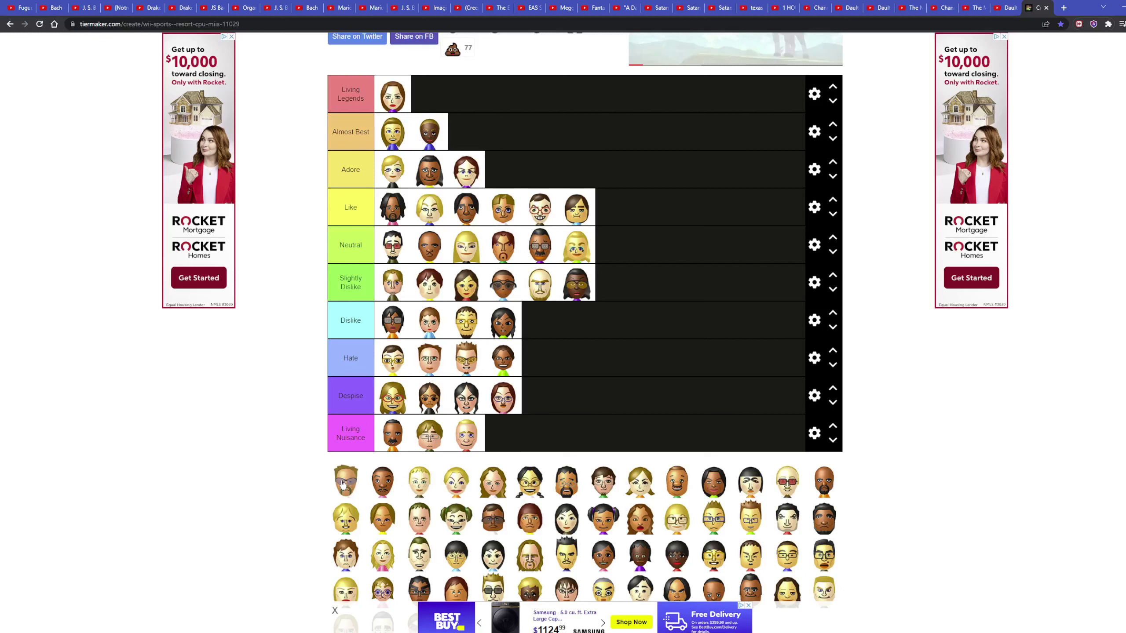
pyautogui.moveTo(344, 482); pyautogui.dragTo(511, 166)
# - Add Miis to Almost Best, Adore, Dislike (two), Hate, Despise and Living Nuisance
pyautogui.moveTo(345, 482); pyautogui.dragTo(466, 137)
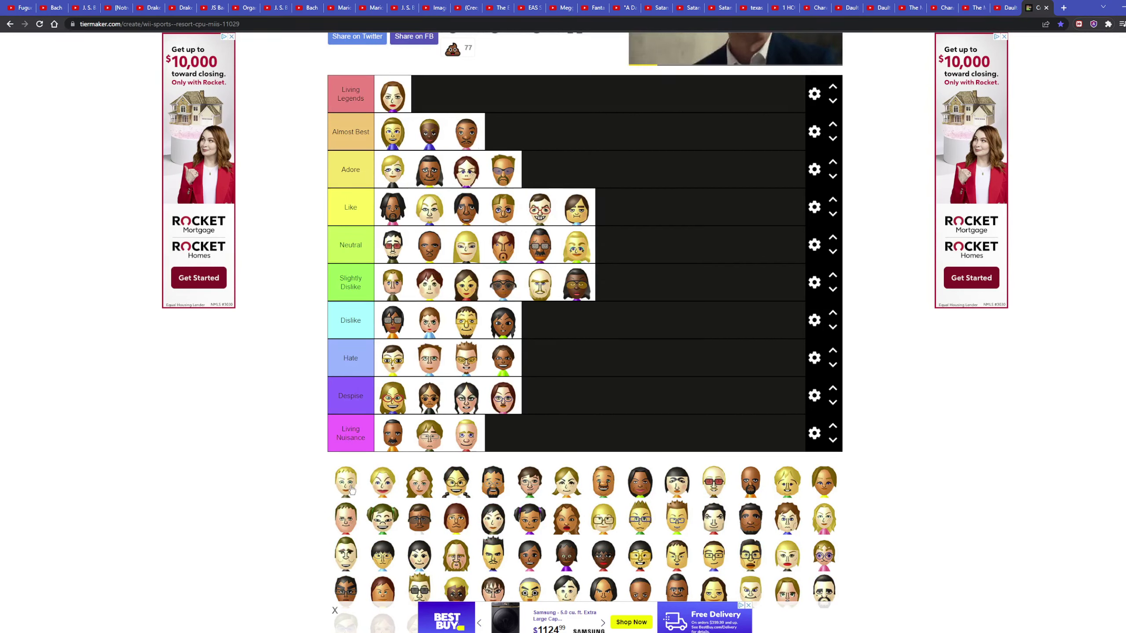
pyautogui.moveTo(346, 482); pyautogui.dragTo(540, 168)
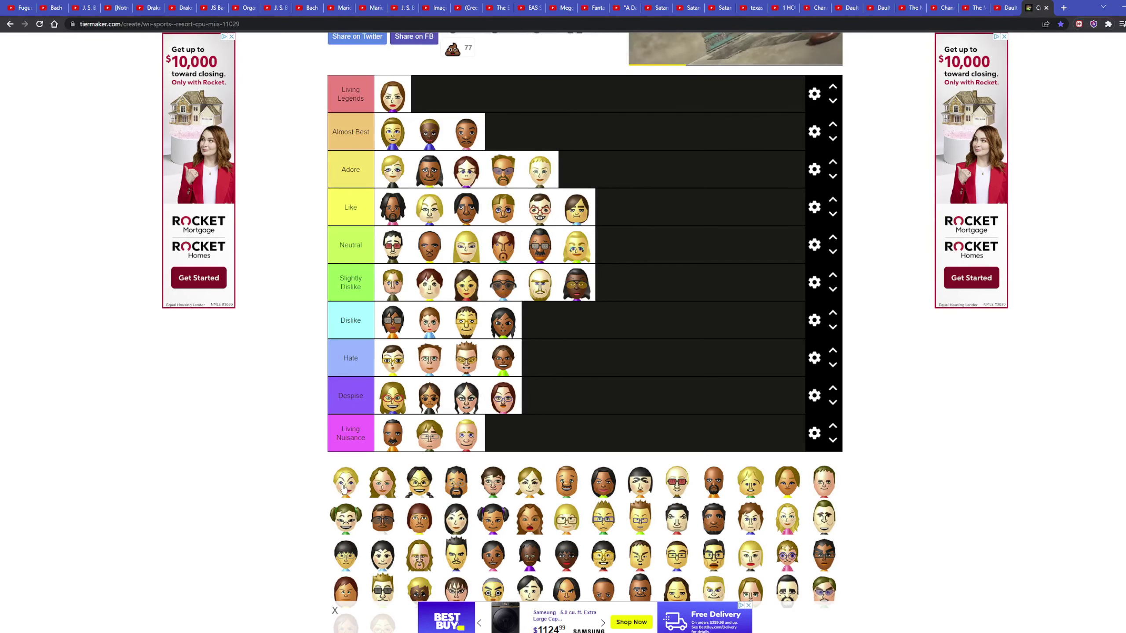
pyautogui.moveTo(346, 482); pyautogui.dragTo(540, 321)
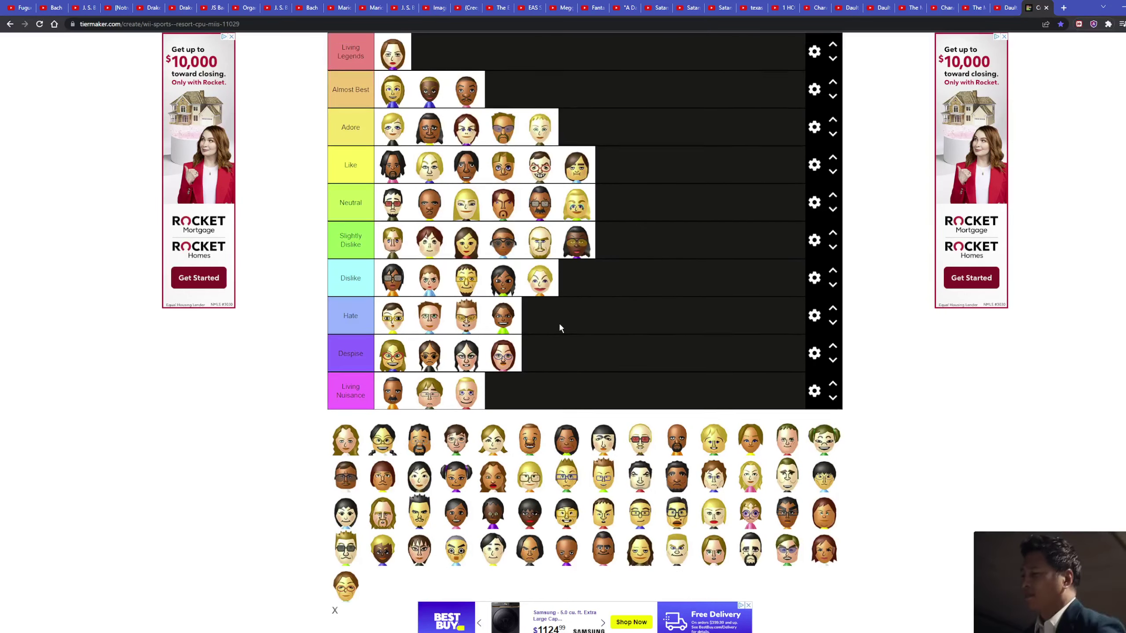
pyautogui.moveTo(346, 431)
pyautogui.mouseDown()
pyautogui.moveTo(597, 274)
pyautogui.moveTo(541, 308)
pyautogui.mouseUp()
pyautogui.moveTo(346, 432)
pyautogui.mouseDown()
pyautogui.moveTo(591, 350)
pyautogui.moveTo(540, 348)
pyautogui.mouseUp()
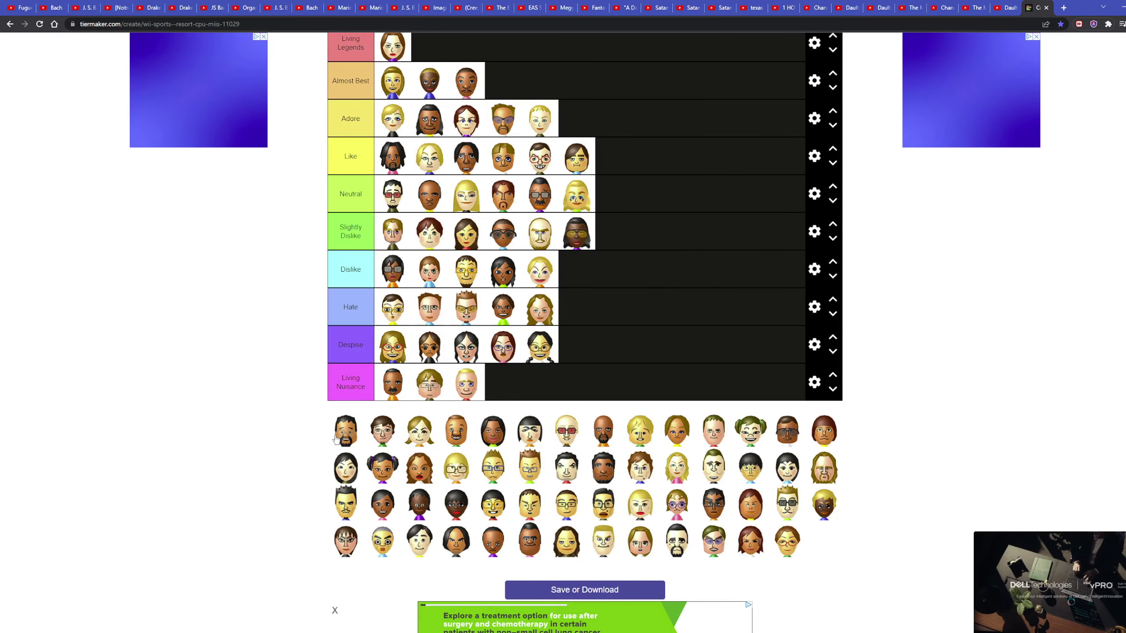
pyautogui.moveTo(346, 431)
pyautogui.mouseDown()
pyautogui.moveTo(572, 388)
pyautogui.moveTo(504, 387)
pyautogui.mouseUp()
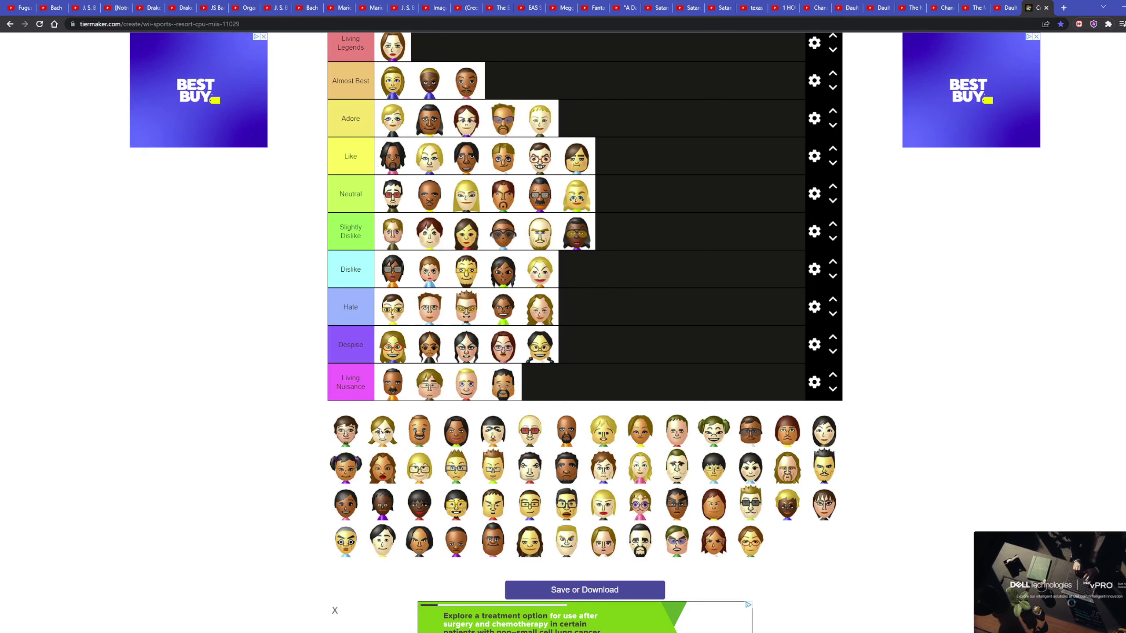
pyautogui.moveTo(346, 431); pyautogui.dragTo(578, 270)
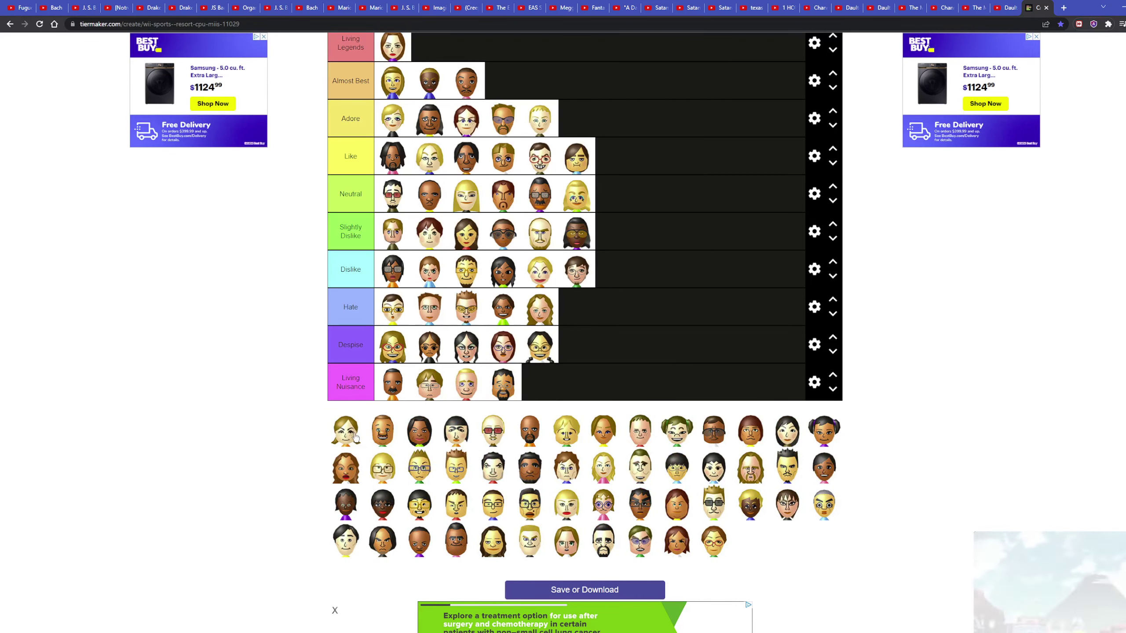
# - Add Miis to Adore, Hate, Despise, Living Nuisance (two) and Almost Best
pyautogui.moveTo(346, 431); pyautogui.dragTo(590, 125)
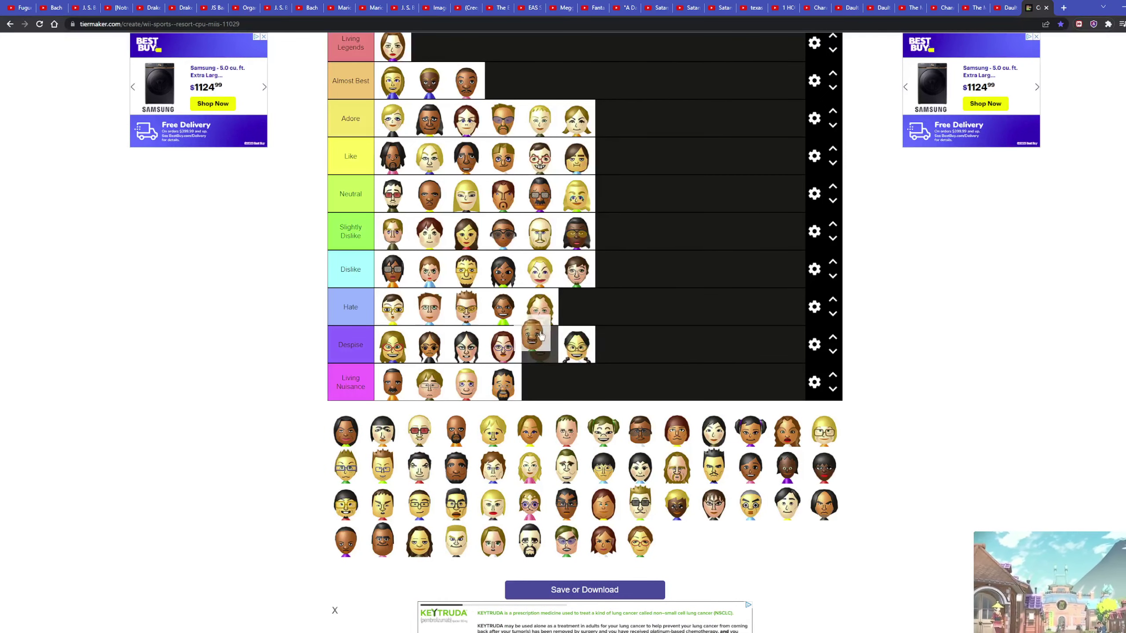
pyautogui.moveTo(346, 431); pyautogui.dragTo(577, 308)
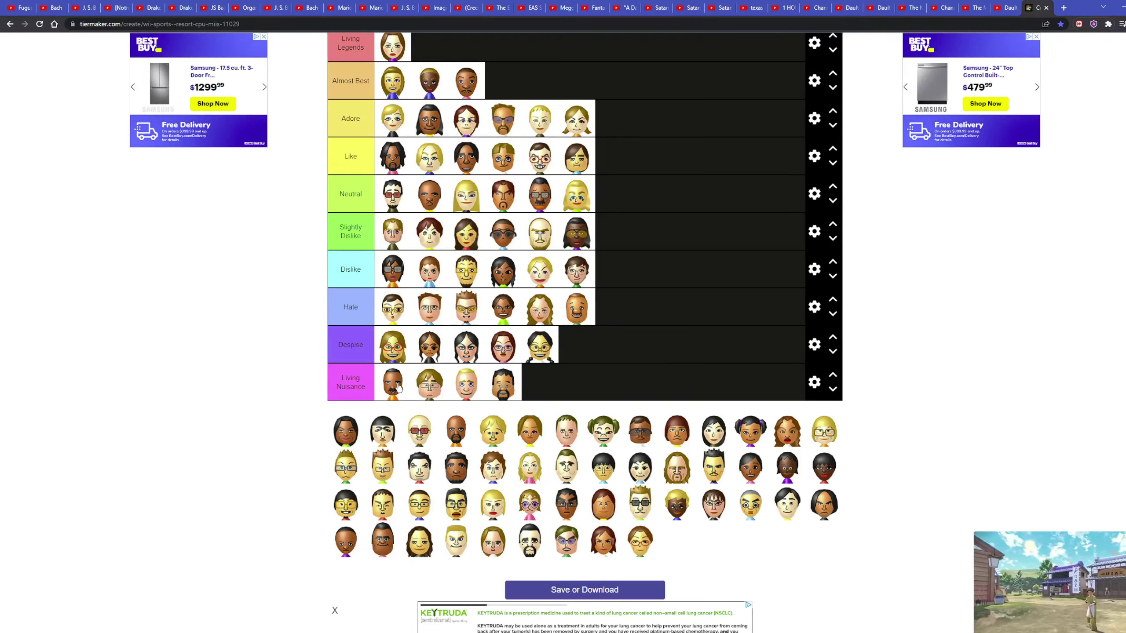
pyautogui.moveTo(346, 431); pyautogui.dragTo(577, 346)
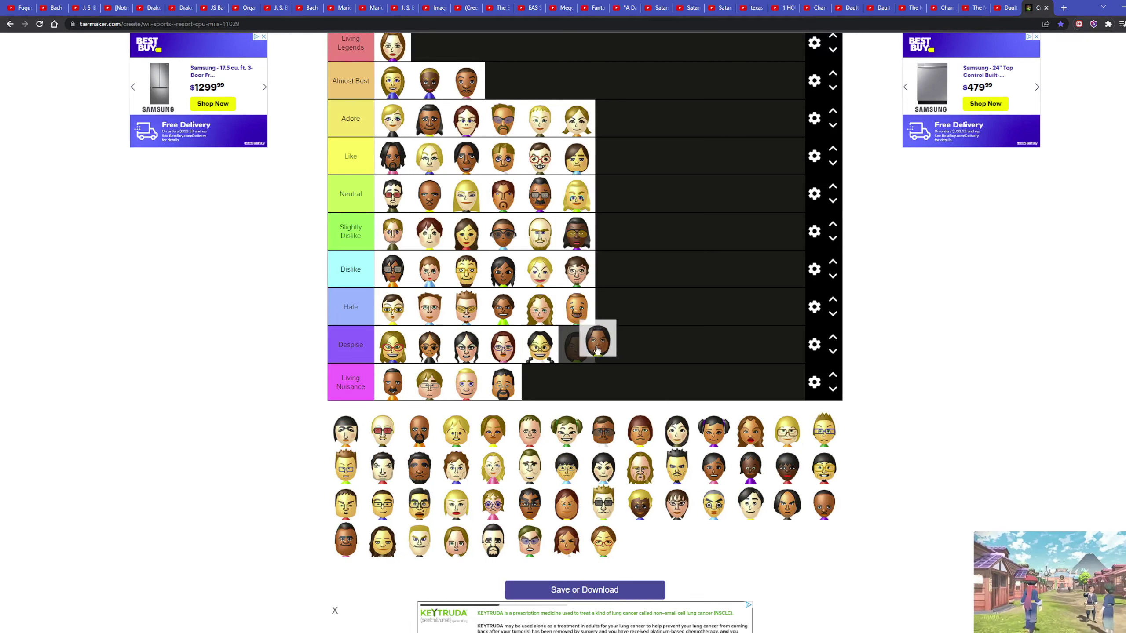
pyautogui.moveTo(346, 431); pyautogui.dragTo(540, 384)
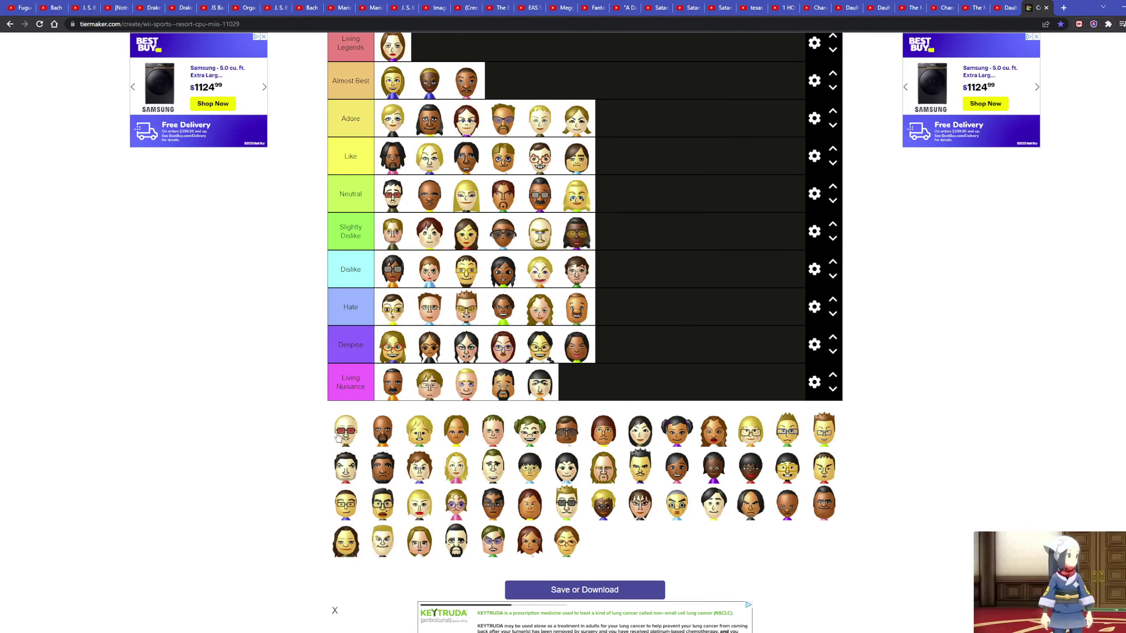
pyautogui.moveTo(346, 432); pyautogui.dragTo(588, 384)
pyautogui.moveTo(347, 431); pyautogui.dragTo(506, 84)
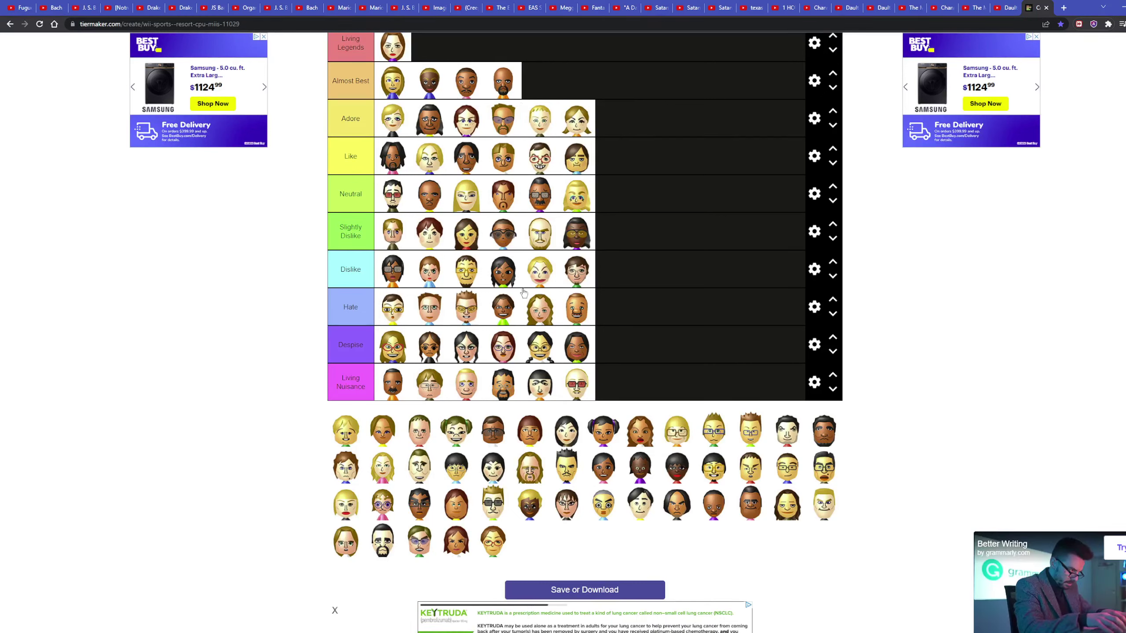
# - Add Miis to Living Nuisance, Despise, Hate, Dislike, Slightly Dislike and Neutral
pyautogui.moveTo(346, 431); pyautogui.dragTo(614, 386)
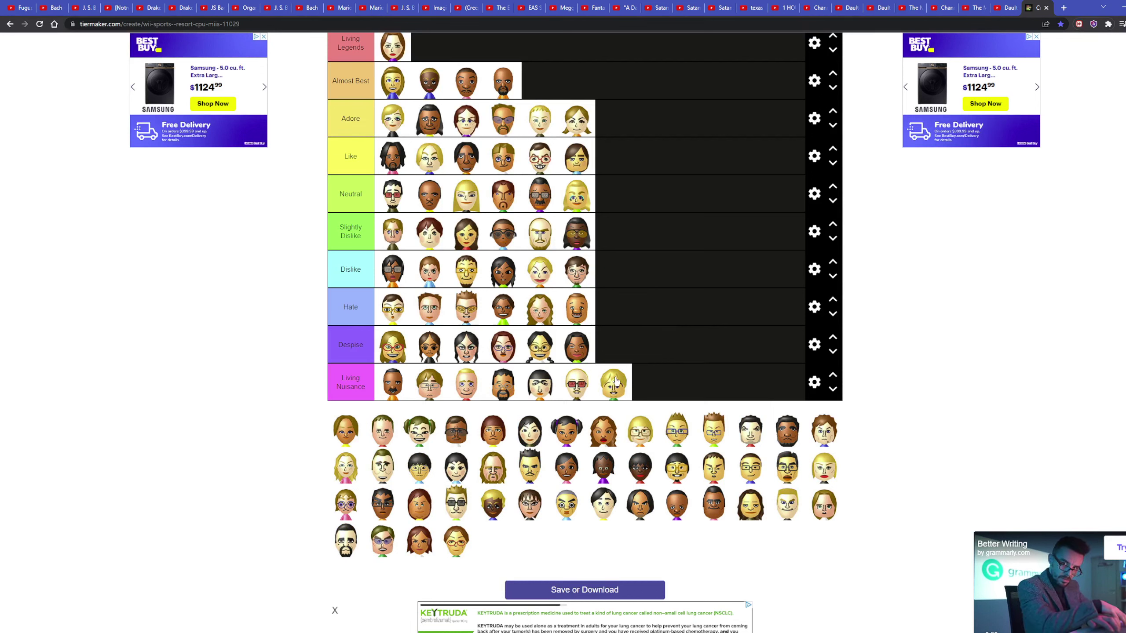
pyautogui.moveTo(346, 432); pyautogui.dragTo(613, 348)
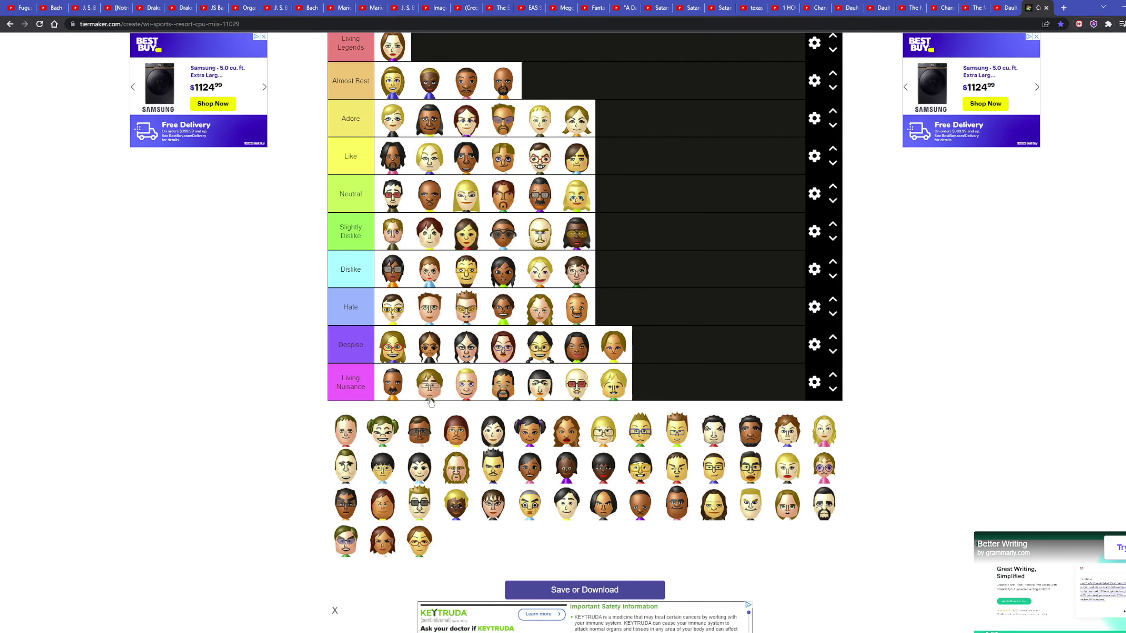
pyautogui.moveTo(346, 431); pyautogui.dragTo(633, 306)
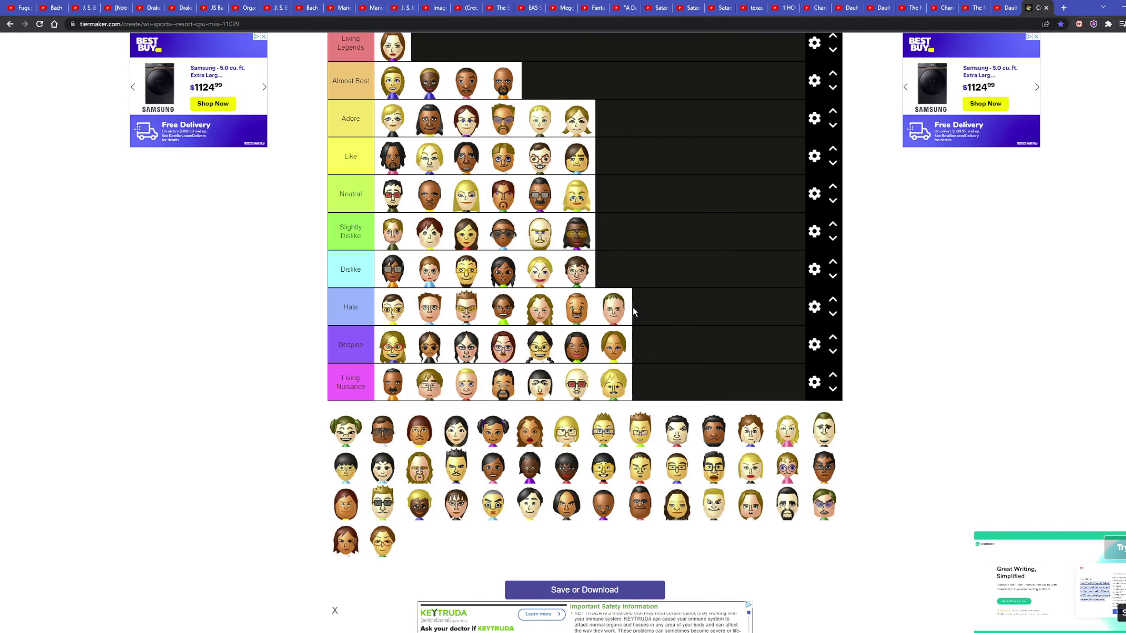
pyautogui.moveTo(346, 431); pyautogui.dragTo(613, 269)
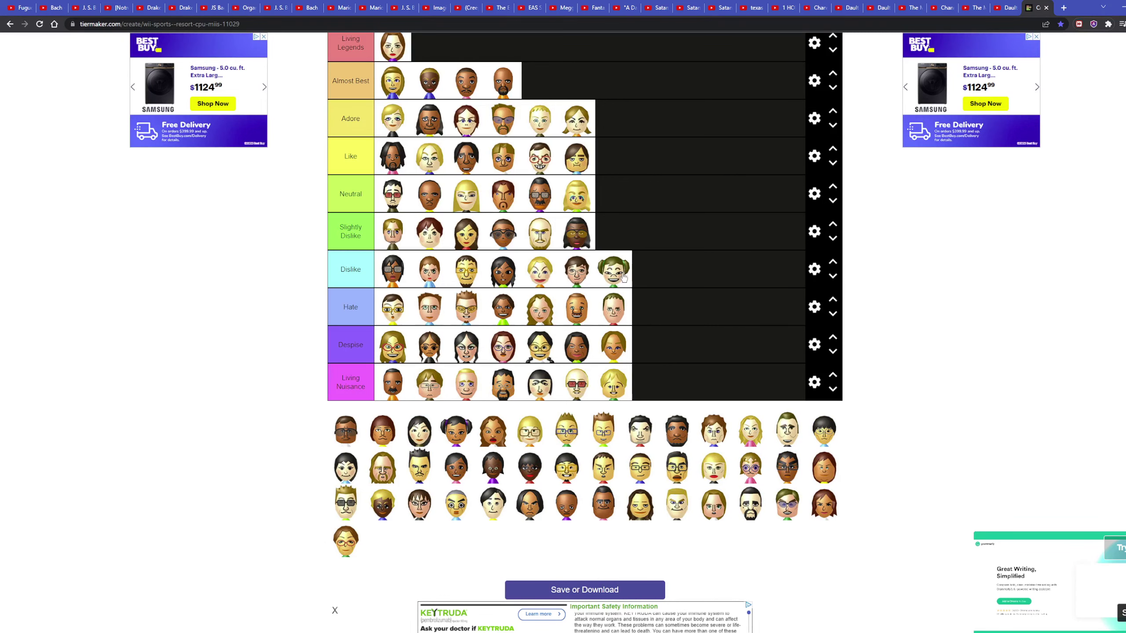
pyautogui.moveTo(345, 432); pyautogui.dragTo(613, 232)
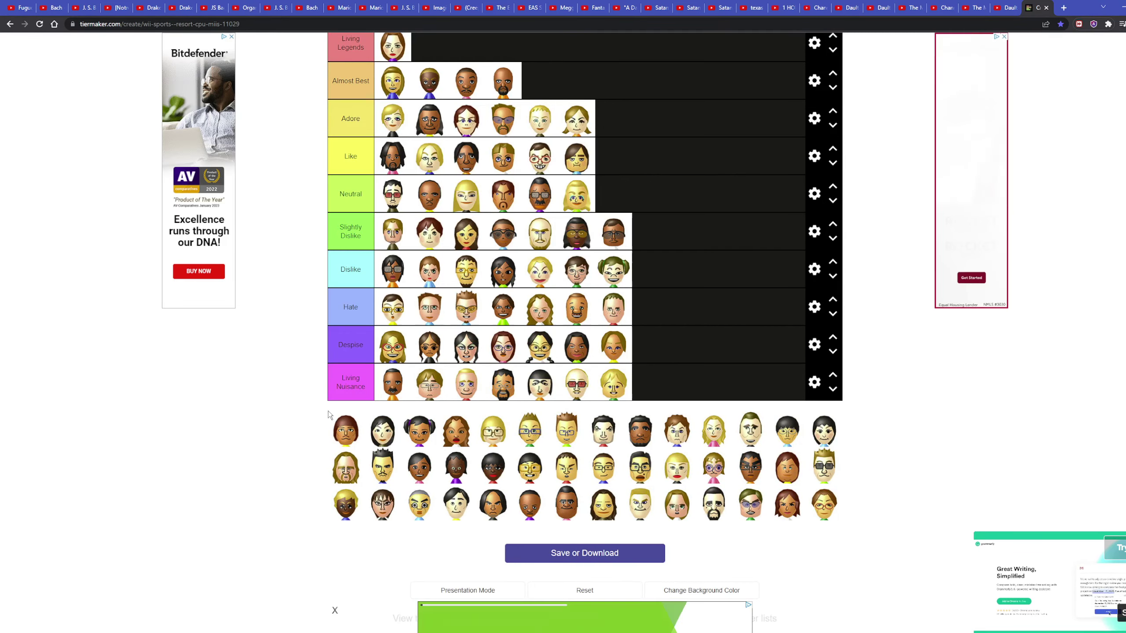
pyautogui.moveTo(346, 431); pyautogui.dragTo(511, 269)
pyautogui.scroll(1, 575, 264)
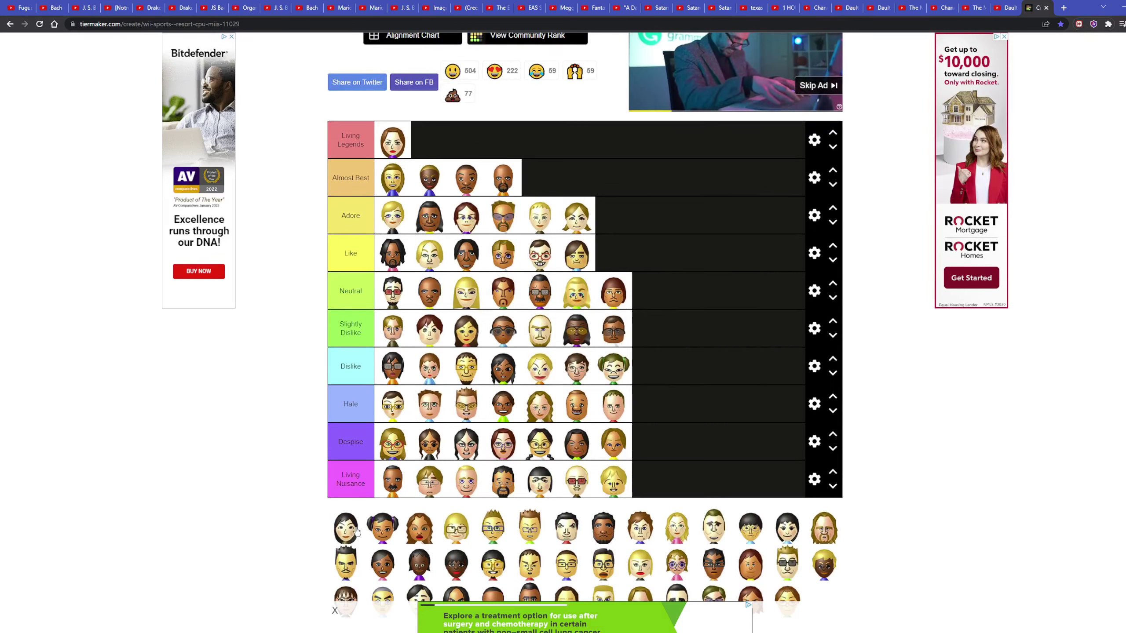
pyautogui.moveTo(346, 528)
pyautogui.mouseDown()
pyautogui.moveTo(563, 227)
pyautogui.moveTo(563, 181)
pyautogui.mouseUp()
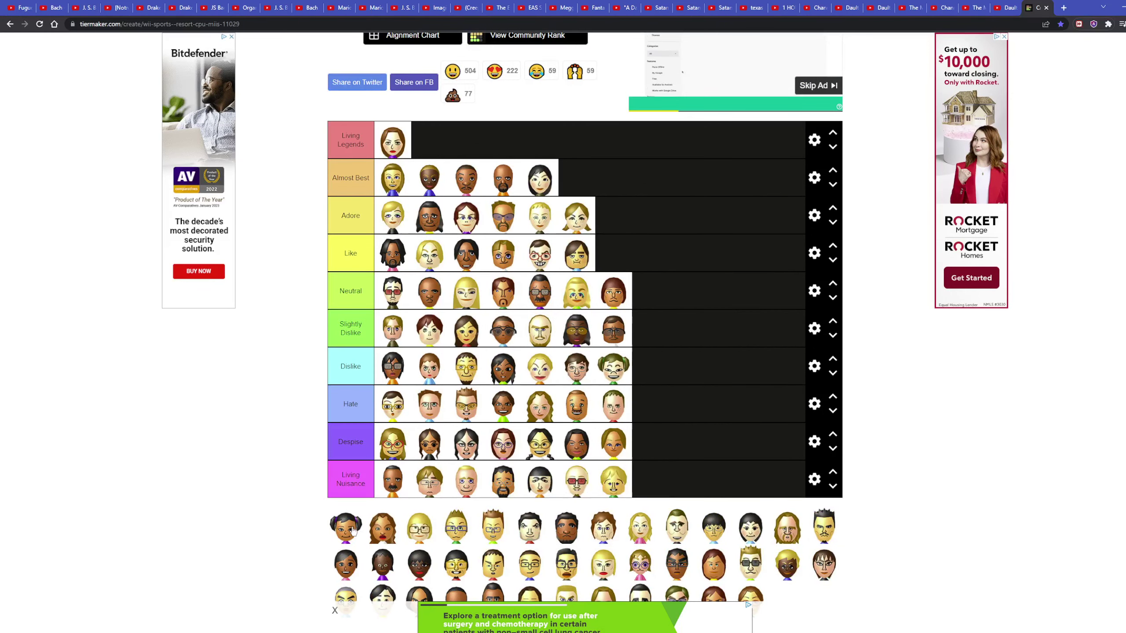
# - Add three Miis to Almost Best, two to Adore and one to Like
pyautogui.moveTo(346, 528); pyautogui.dragTo(613, 216)
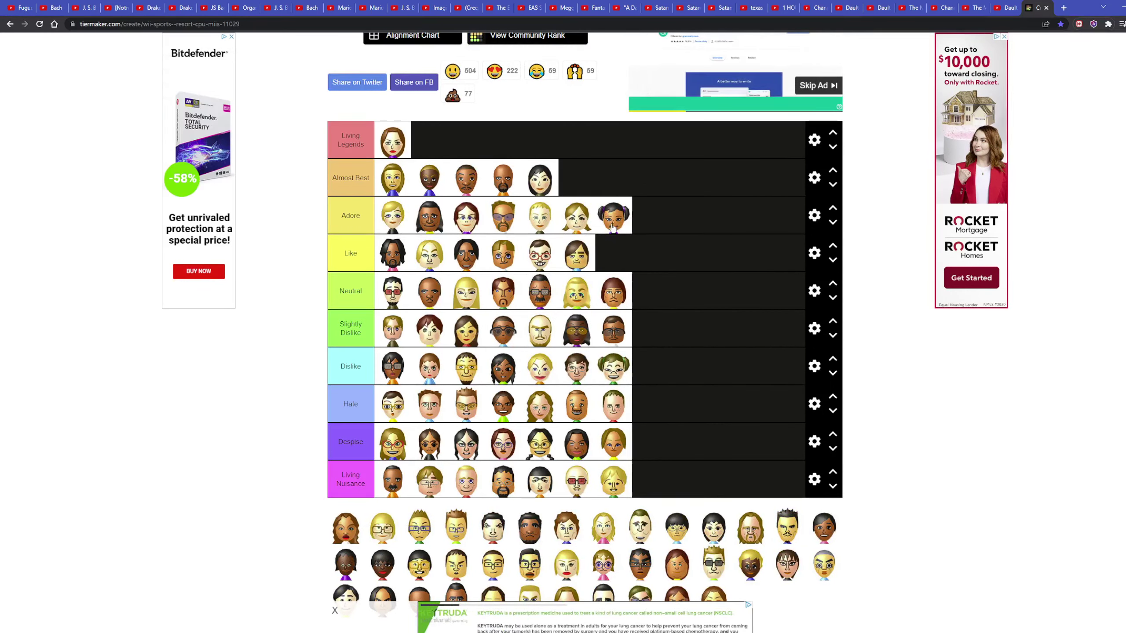
pyautogui.moveTo(346, 528); pyautogui.dragTo(629, 250)
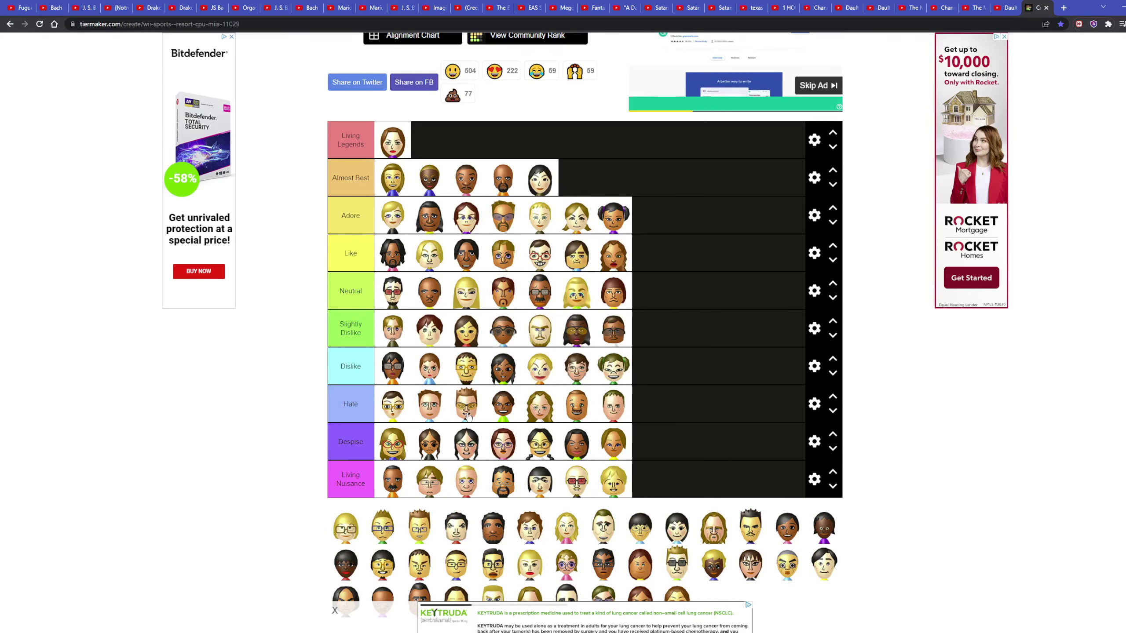
pyautogui.moveTo(346, 528); pyautogui.dragTo(603, 181)
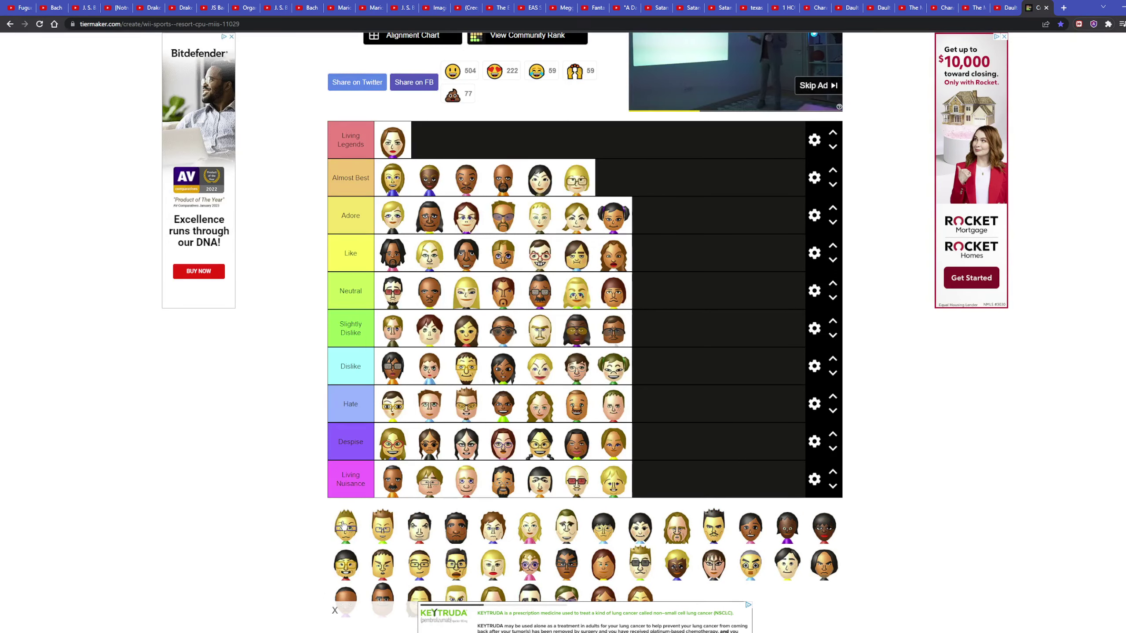
pyautogui.moveTo(344, 525)
pyautogui.mouseDown()
pyautogui.moveTo(582, 172)
pyautogui.moveTo(622, 176)
pyautogui.mouseUp()
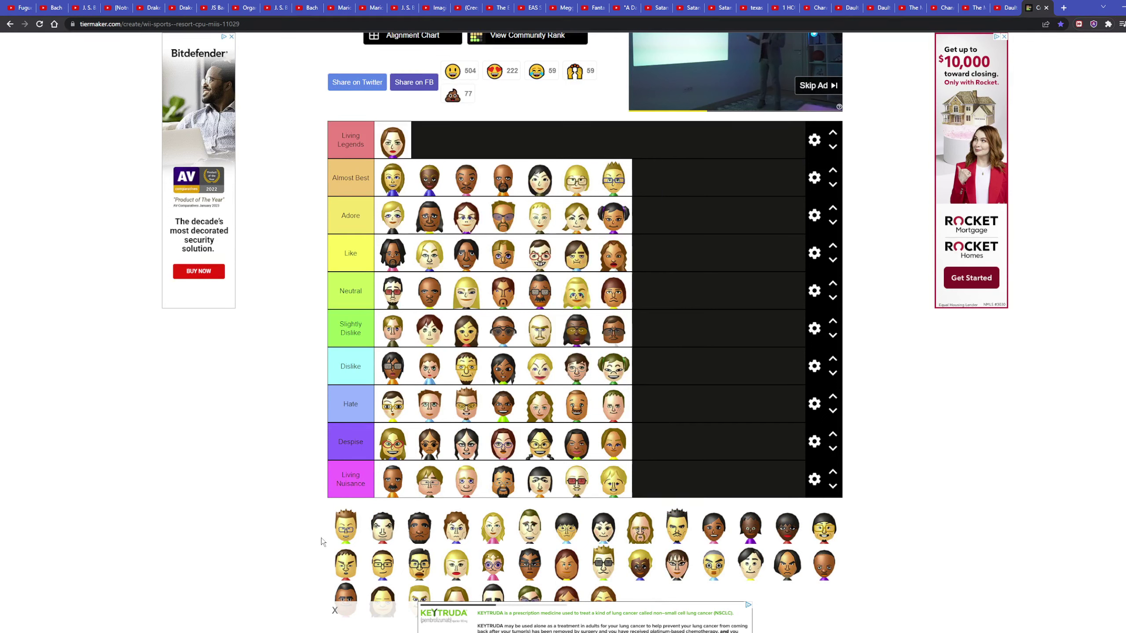
pyautogui.moveTo(344, 526); pyautogui.dragTo(649, 179)
pyautogui.moveTo(344, 527); pyautogui.dragTo(650, 215)
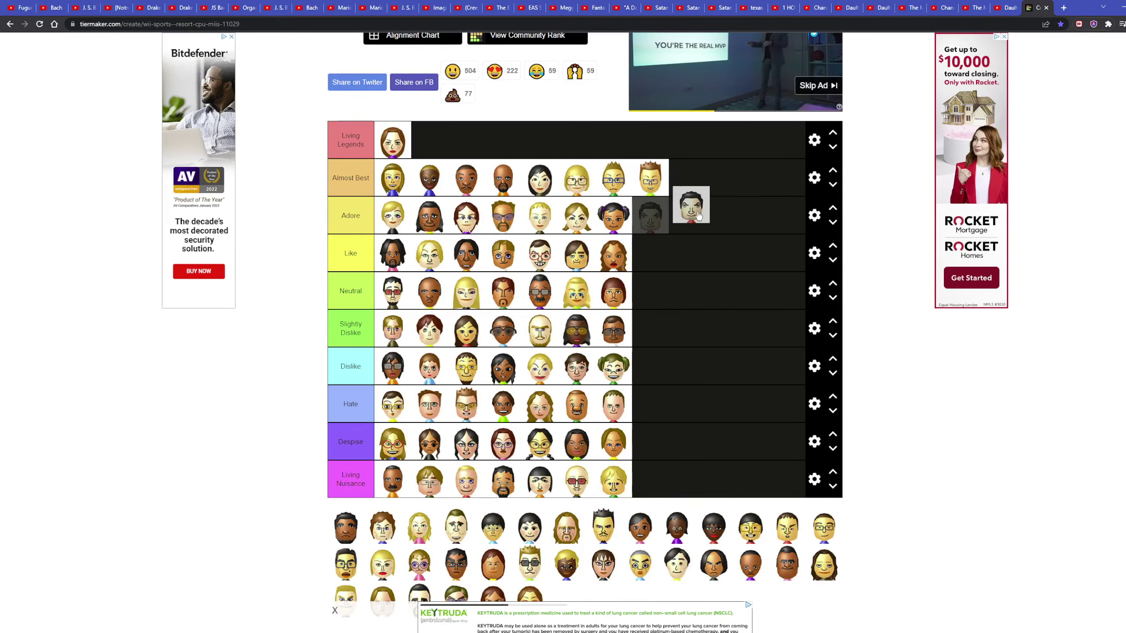
# - Add two Miis to Like and one each to Neutral, Slightly Dislike and Dislike
pyautogui.moveTo(345, 526)
pyautogui.mouseDown()
pyautogui.moveTo(657, 250)
pyautogui.moveTo(695, 181)
pyautogui.mouseUp()
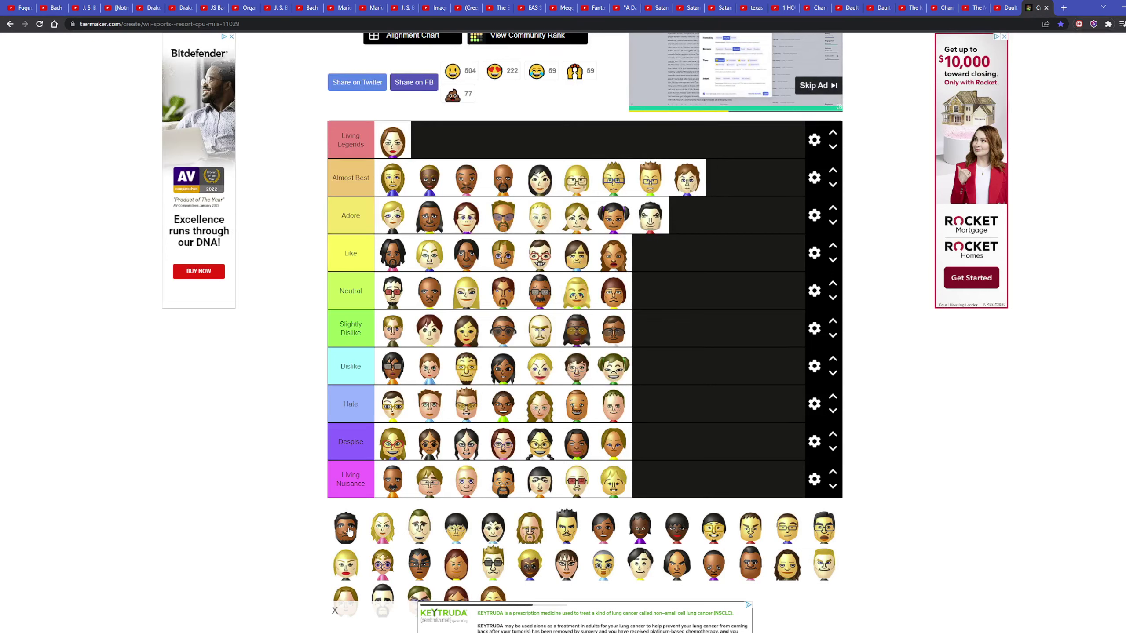
pyautogui.moveTo(344, 526); pyautogui.dragTo(651, 254)
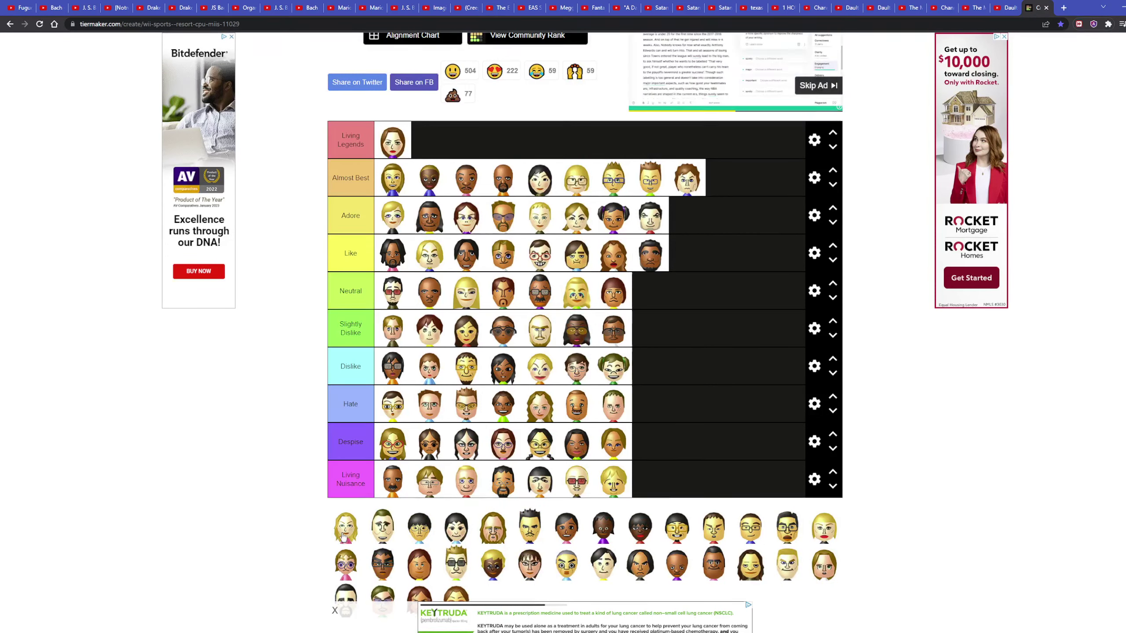
pyautogui.moveTo(456, 526); pyautogui.dragTo(651, 290)
pyautogui.moveTo(350, 526); pyautogui.dragTo(651, 329)
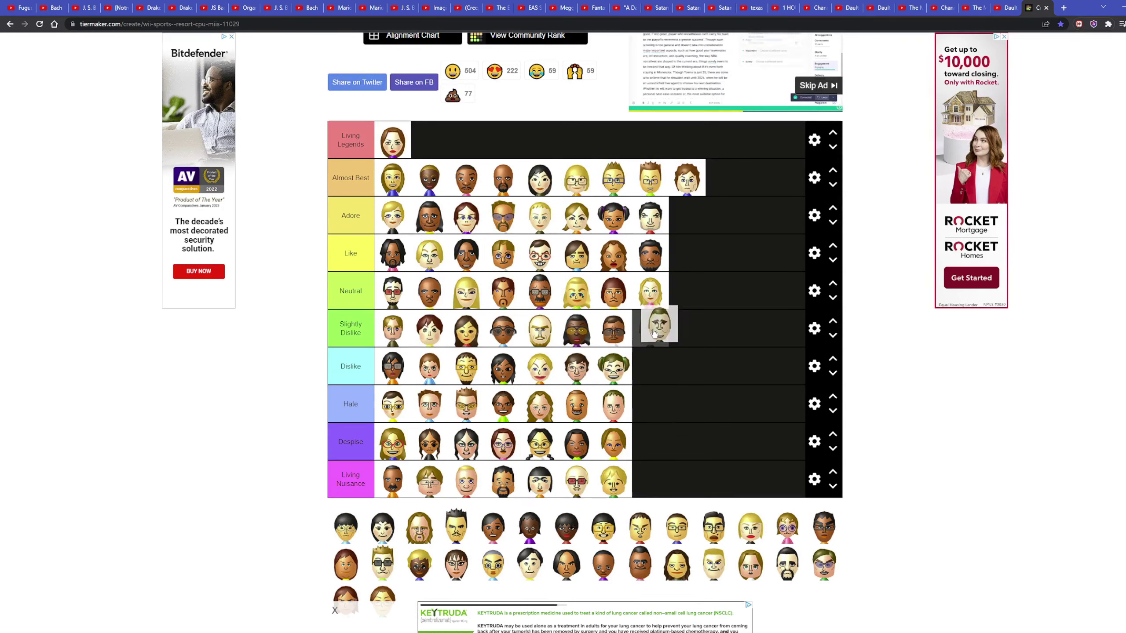
pyautogui.moveTo(350, 526); pyautogui.dragTo(657, 369)
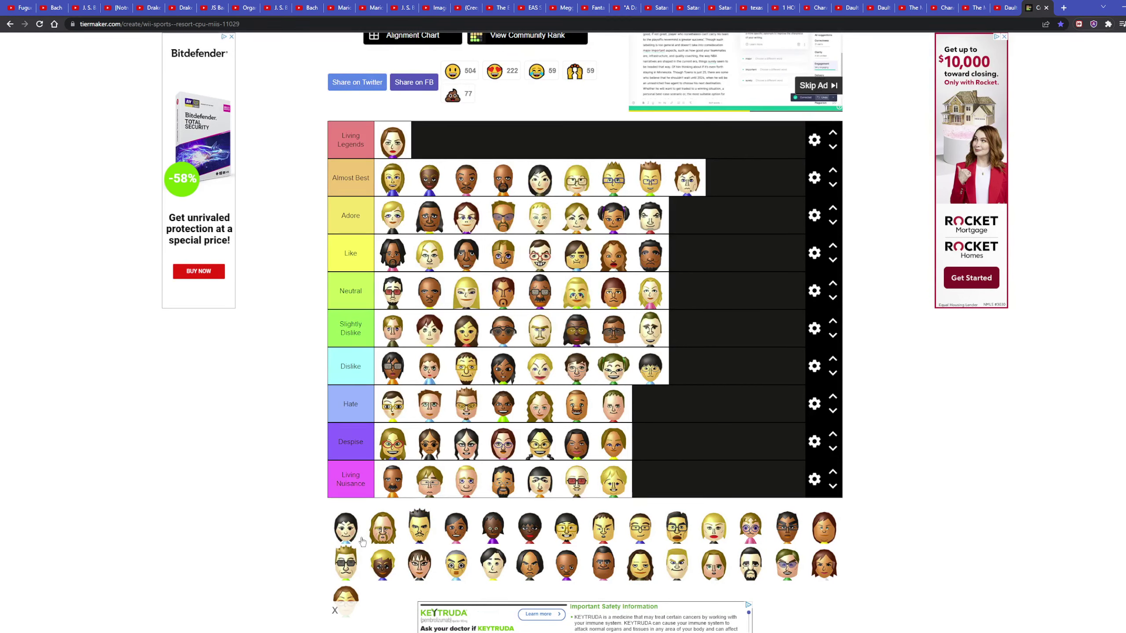
# - Add one Mii each to Hate, Like, Neutral and Adore
pyautogui.moveTo(345, 526); pyautogui.dragTo(651, 405)
pyautogui.moveTo(345, 526)
pyautogui.mouseDown()
pyautogui.moveTo(665, 445)
pyautogui.moveTo(705, 290)
pyautogui.mouseUp()
pyautogui.moveTo(345, 526)
pyautogui.mouseDown()
pyautogui.moveTo(693, 288)
pyautogui.moveTo(690, 216)
pyautogui.mouseUp()
pyautogui.moveTo(345, 526)
pyautogui.mouseDown()
pyautogui.moveTo(688, 334)
pyautogui.moveTo(687, 255)
pyautogui.mouseUp()
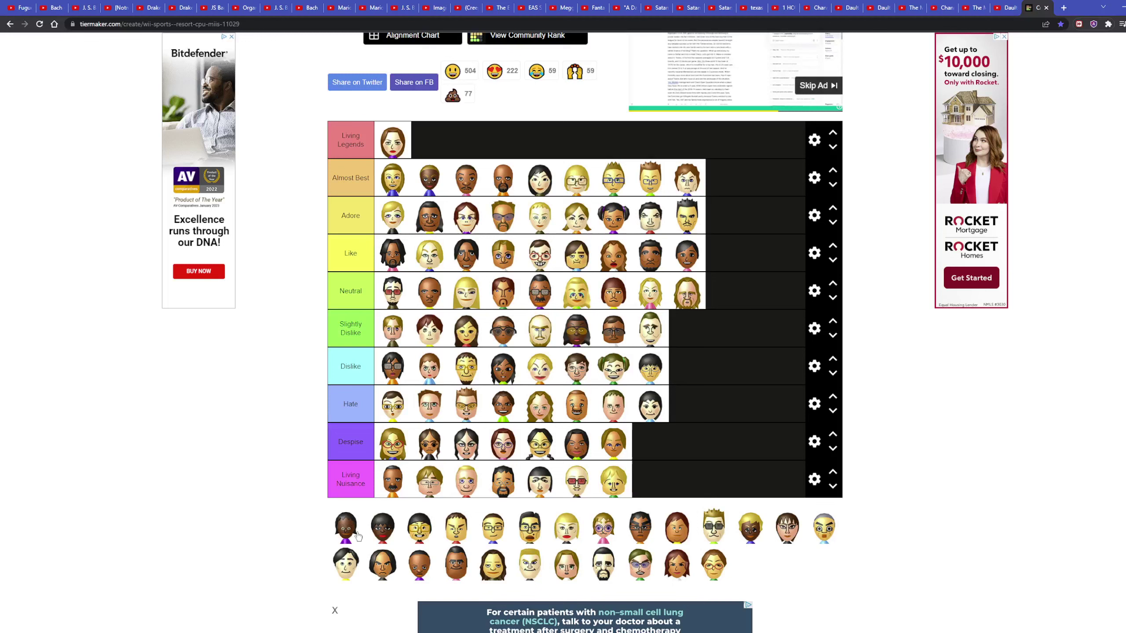
# - Add Miis to Slightly Dislike, Adore, Hate, Dislike and Despise
pyautogui.moveTo(345, 526); pyautogui.dragTo(688, 331)
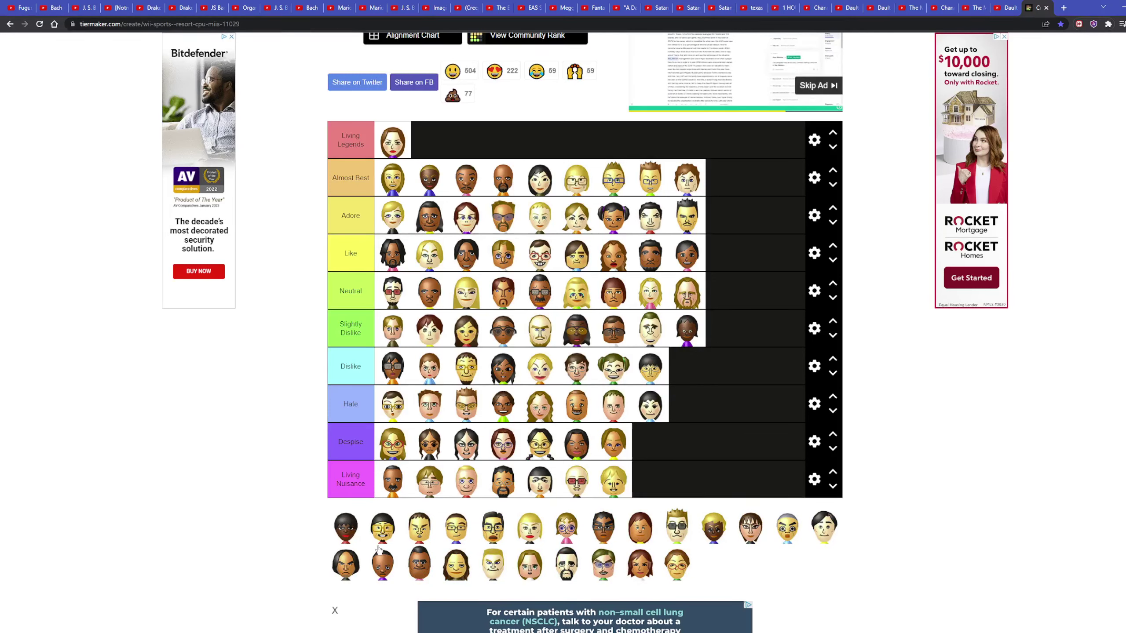
pyautogui.moveTo(346, 526); pyautogui.dragTo(726, 216)
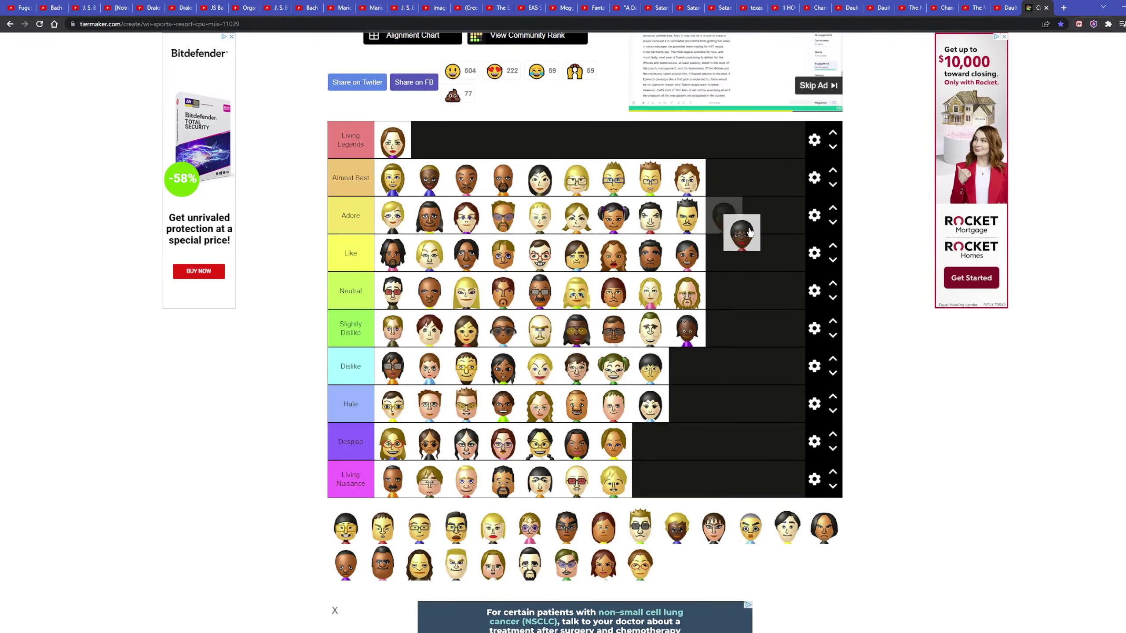
pyautogui.moveTo(345, 526); pyautogui.dragTo(689, 405)
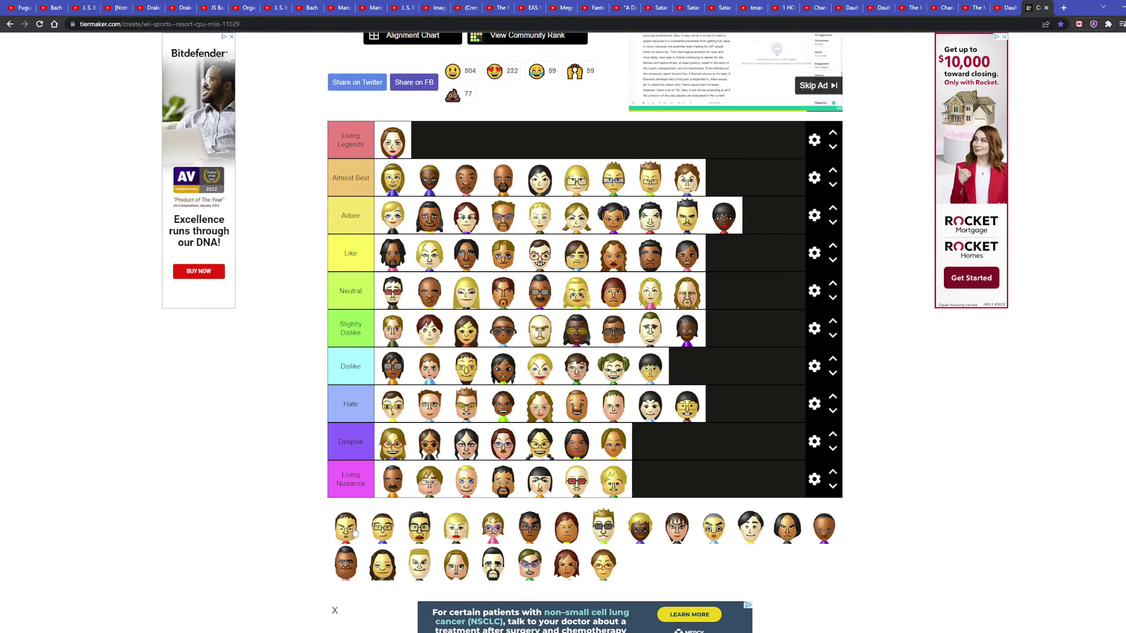
pyautogui.moveTo(345, 526); pyautogui.dragTo(682, 370)
pyautogui.moveTo(345, 526); pyautogui.dragTo(700, 456)
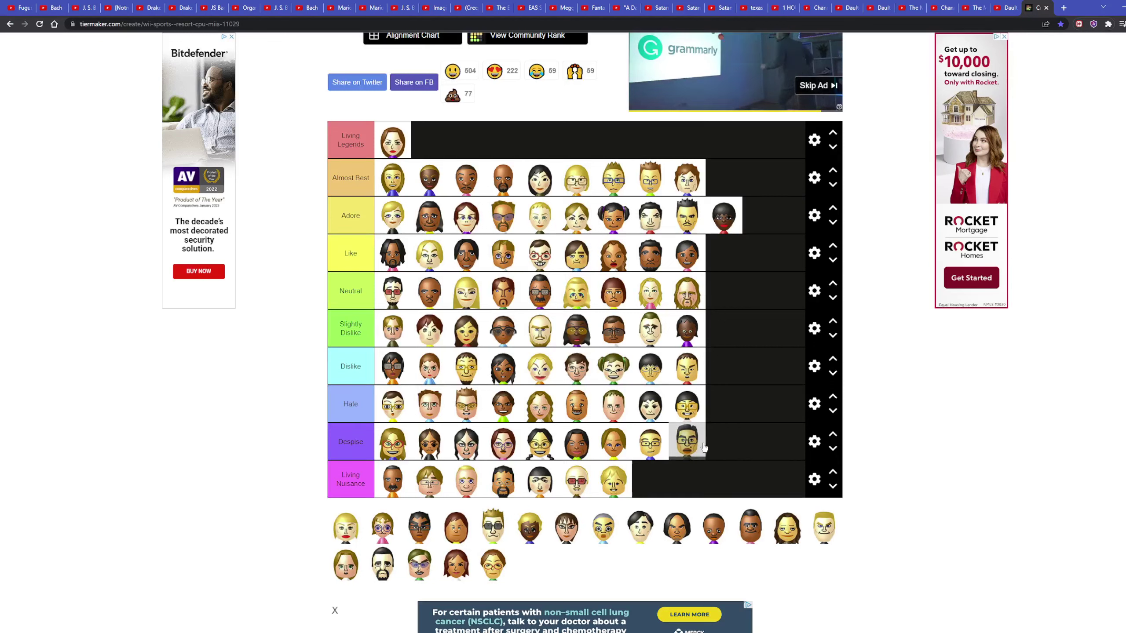
# - Add Miis to Like, Neutral and Slightly Dislike, then three to Adore, starting its second line
pyautogui.moveTo(345, 526); pyautogui.dragTo(737, 265)
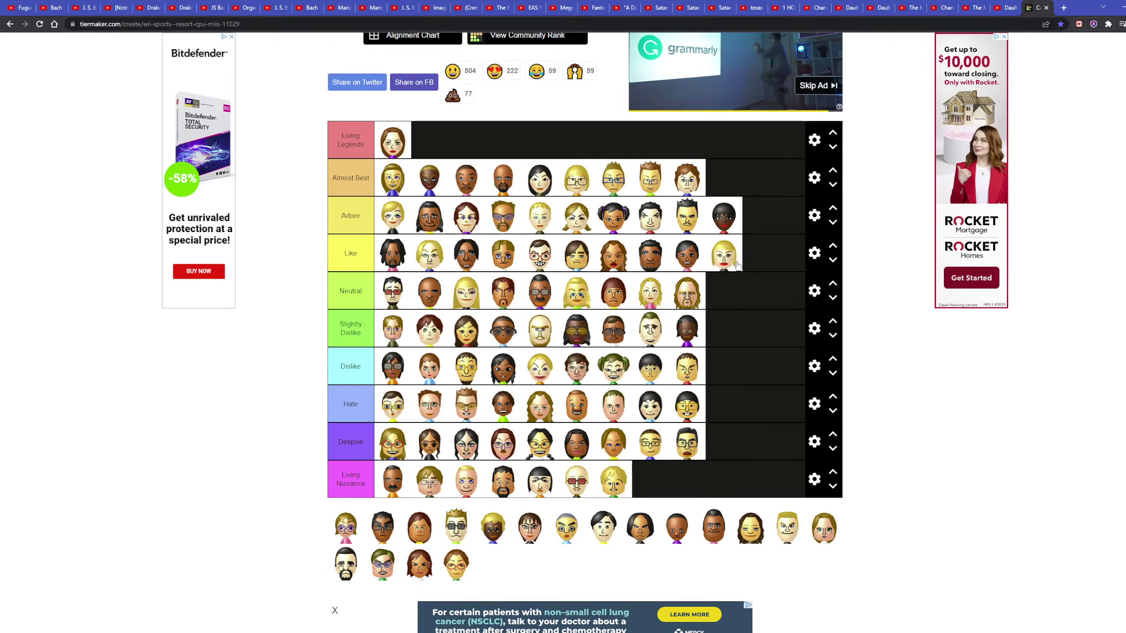
pyautogui.moveTo(345, 526); pyautogui.dragTo(754, 306)
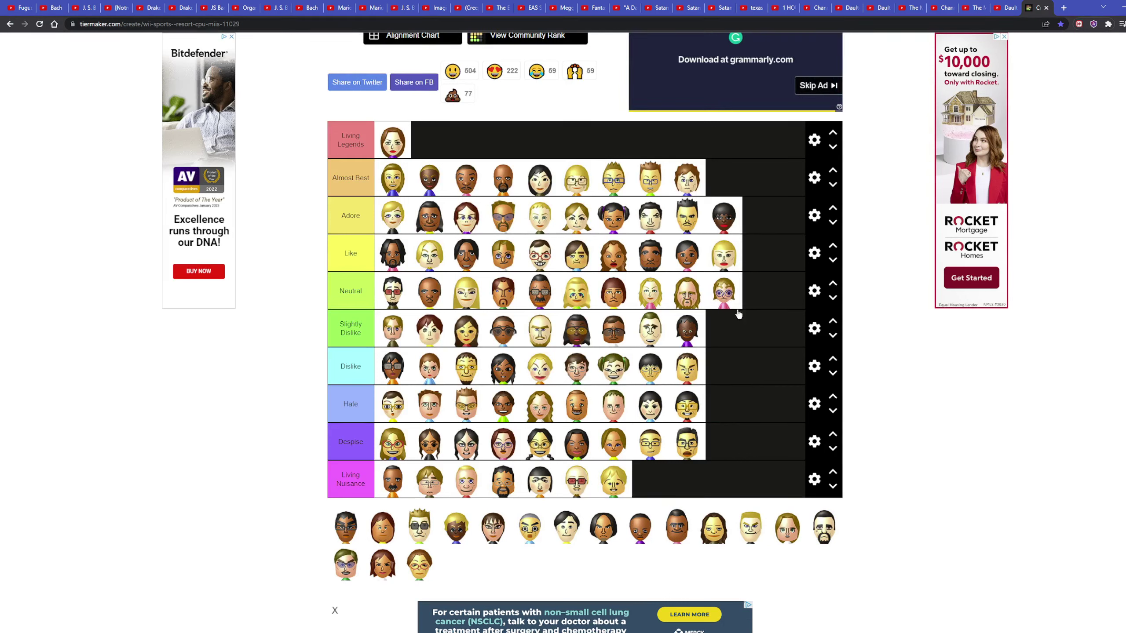
pyautogui.moveTo(345, 526); pyautogui.dragTo(755, 333)
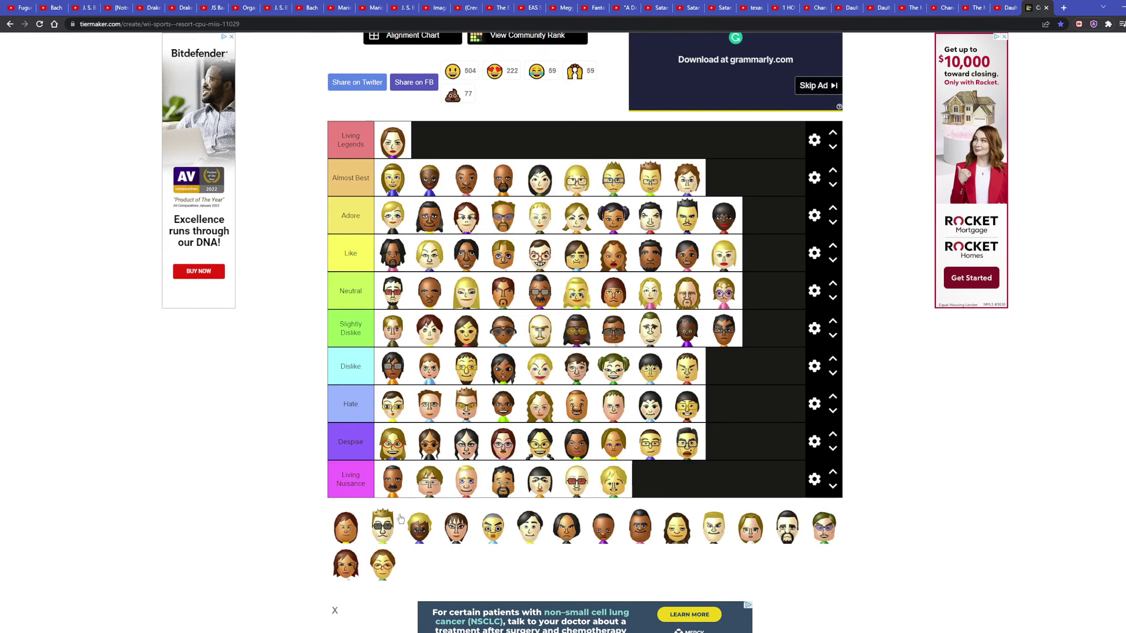
pyautogui.moveTo(381, 526); pyautogui.dragTo(775, 231)
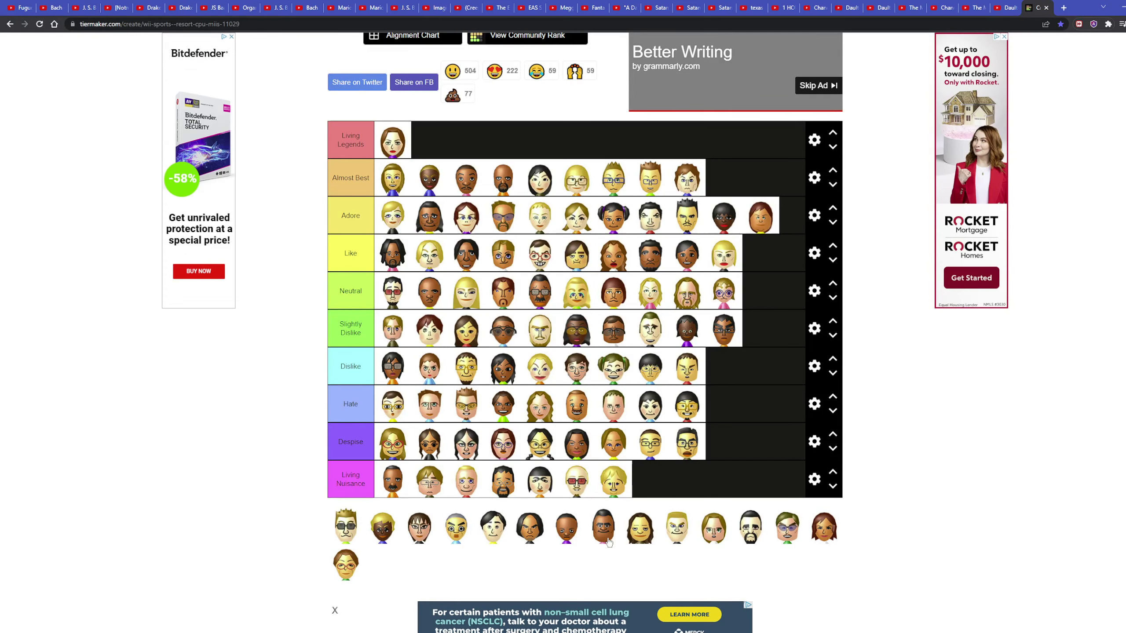
pyautogui.moveTo(604, 528)
pyautogui.mouseDown()
pyautogui.moveTo(754, 404)
pyautogui.moveTo(769, 265)
pyautogui.mouseUp()
pyautogui.moveTo(346, 568); pyautogui.dragTo(755, 264)
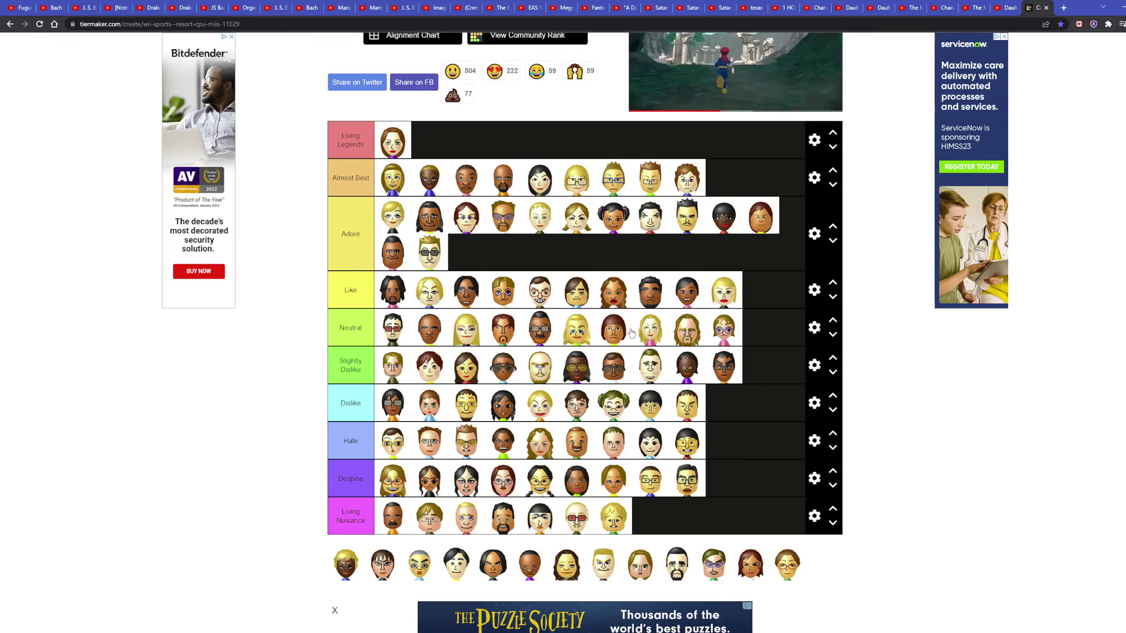
# - Add Miis to Dislike, Hate, Living Nuisance, Adore, Like and Neutral
pyautogui.moveTo(346, 567); pyautogui.dragTo(748, 396)
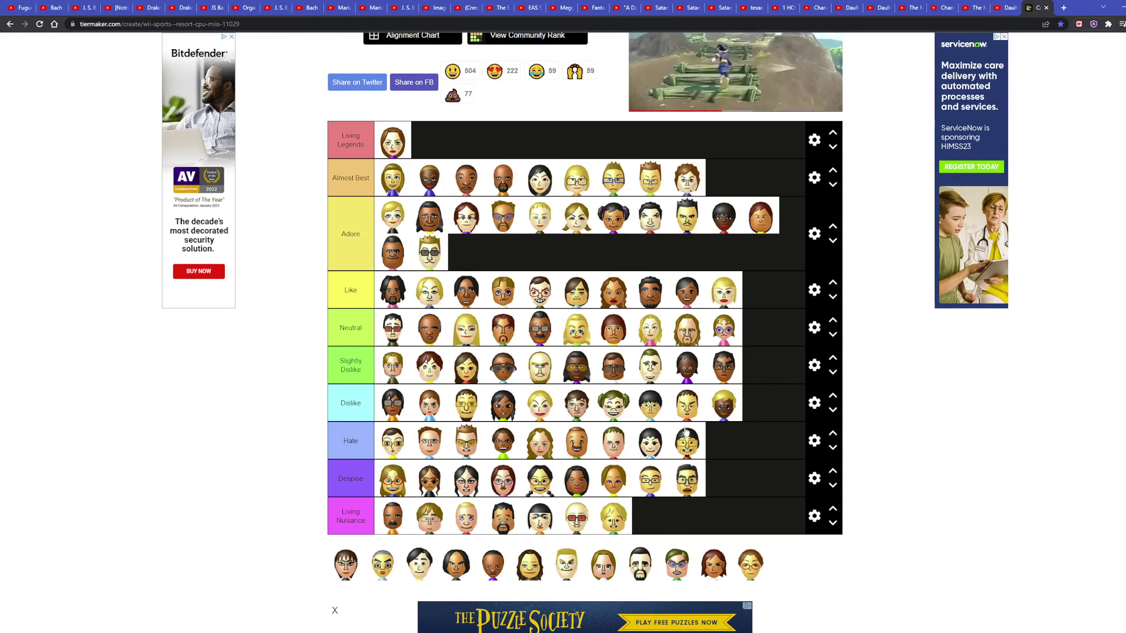
pyautogui.moveTo(345, 567); pyautogui.dragTo(667, 440)
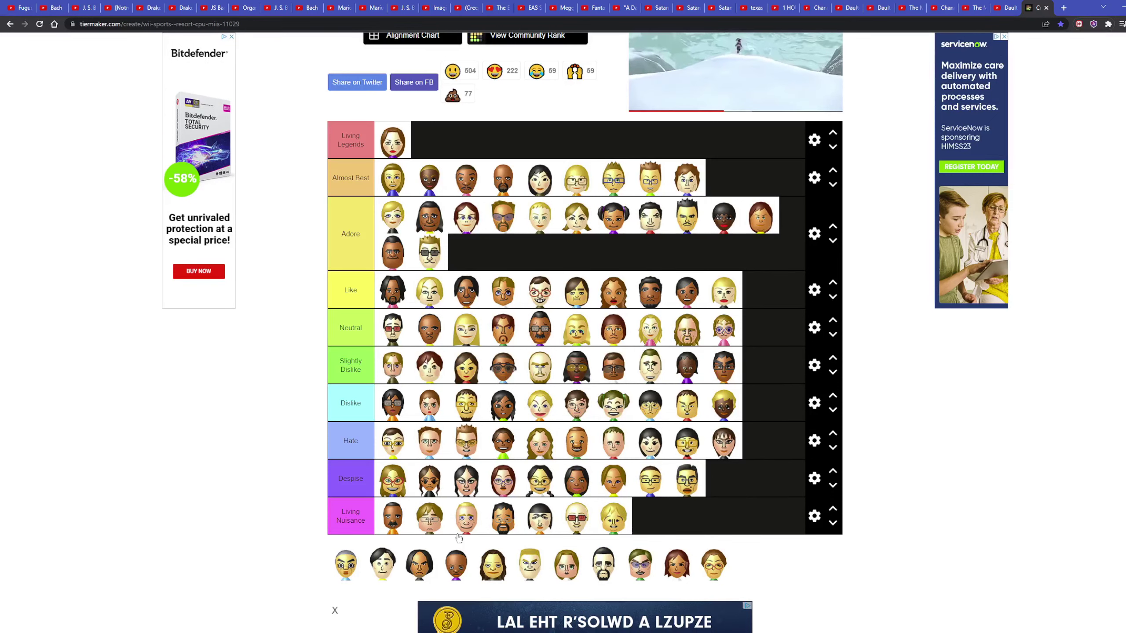
pyautogui.moveTo(346, 564); pyautogui.dragTo(651, 518)
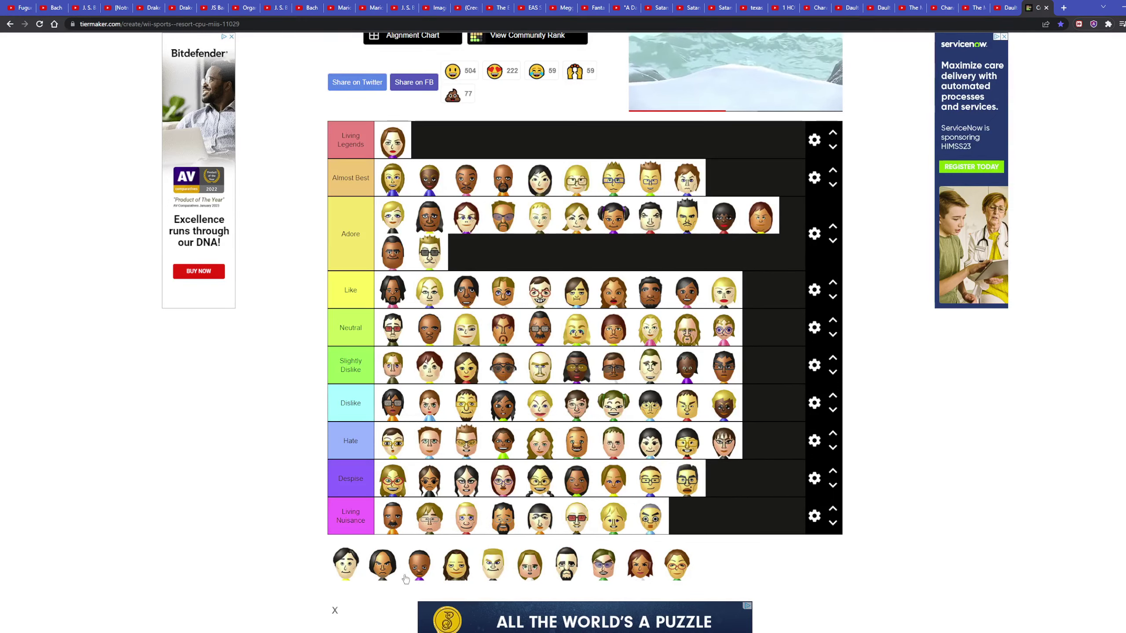
pyautogui.moveTo(353, 564); pyautogui.dragTo(650, 258)
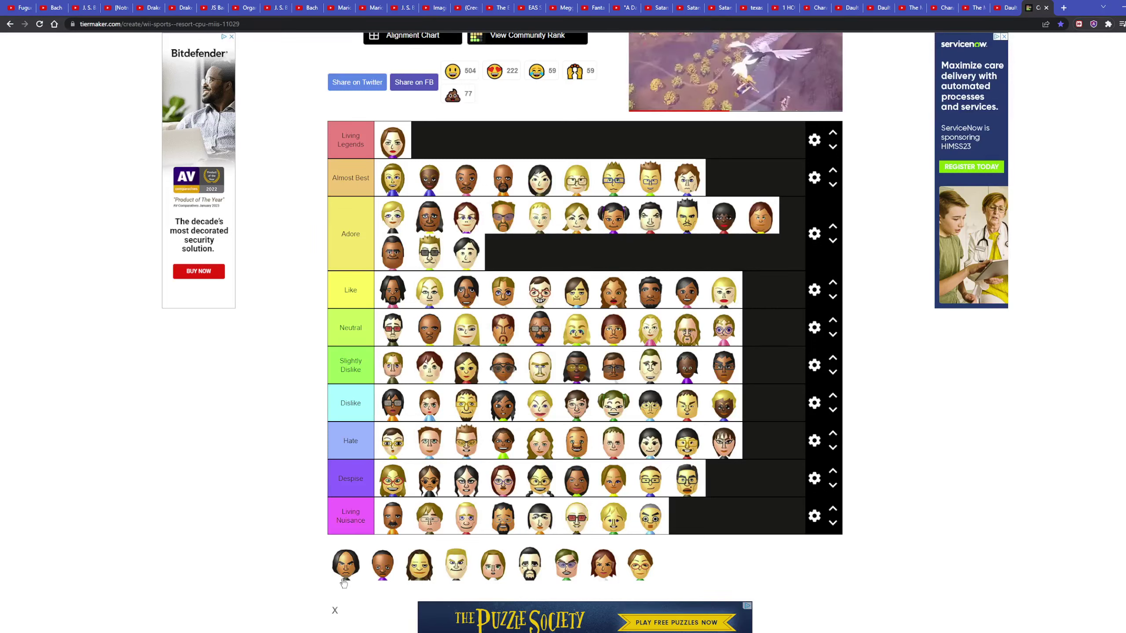
pyautogui.moveTo(348, 563); pyautogui.dragTo(790, 299)
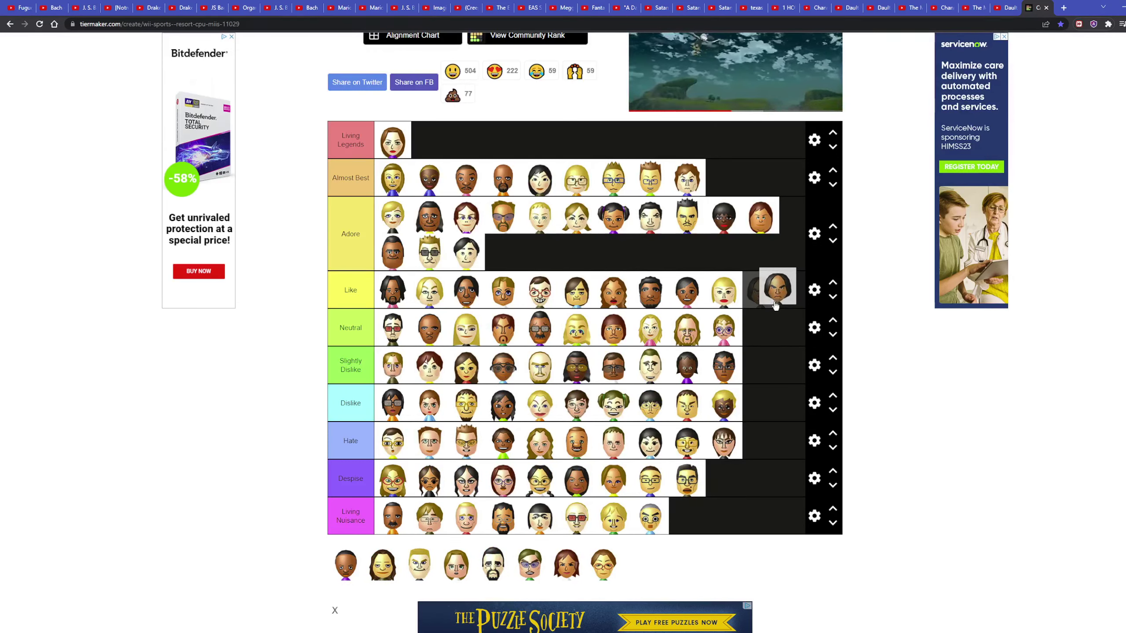
pyautogui.moveTo(344, 564); pyautogui.dragTo(767, 333)
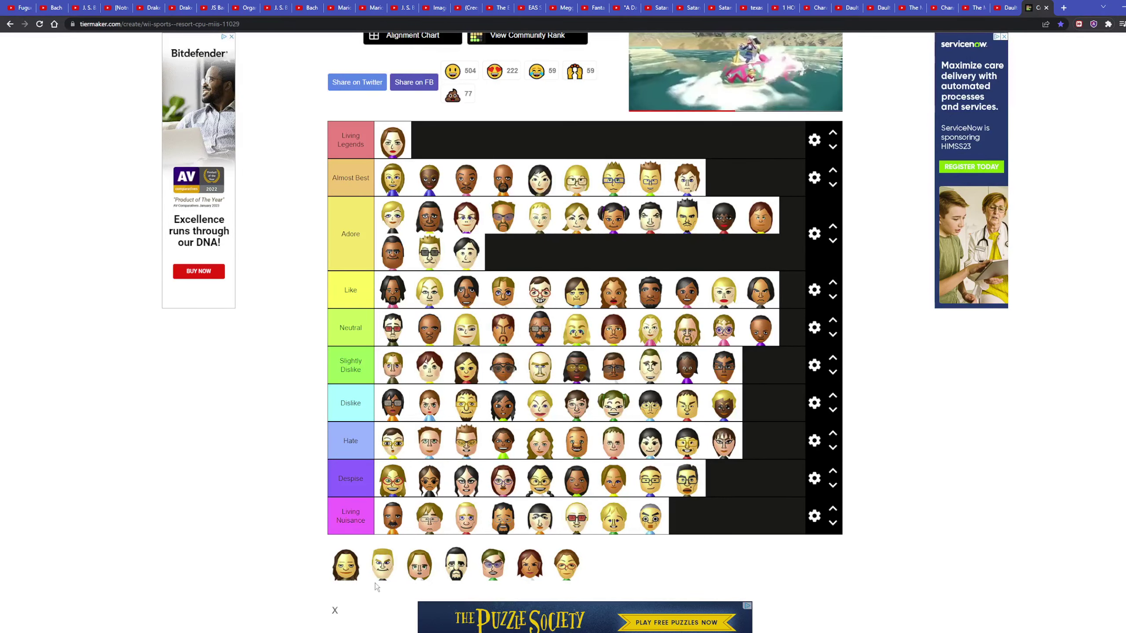
# - Place the final Miis: two in Adore, three in Neutral, one in Despise
pyautogui.moveTo(345, 565); pyautogui.dragTo(502, 253)
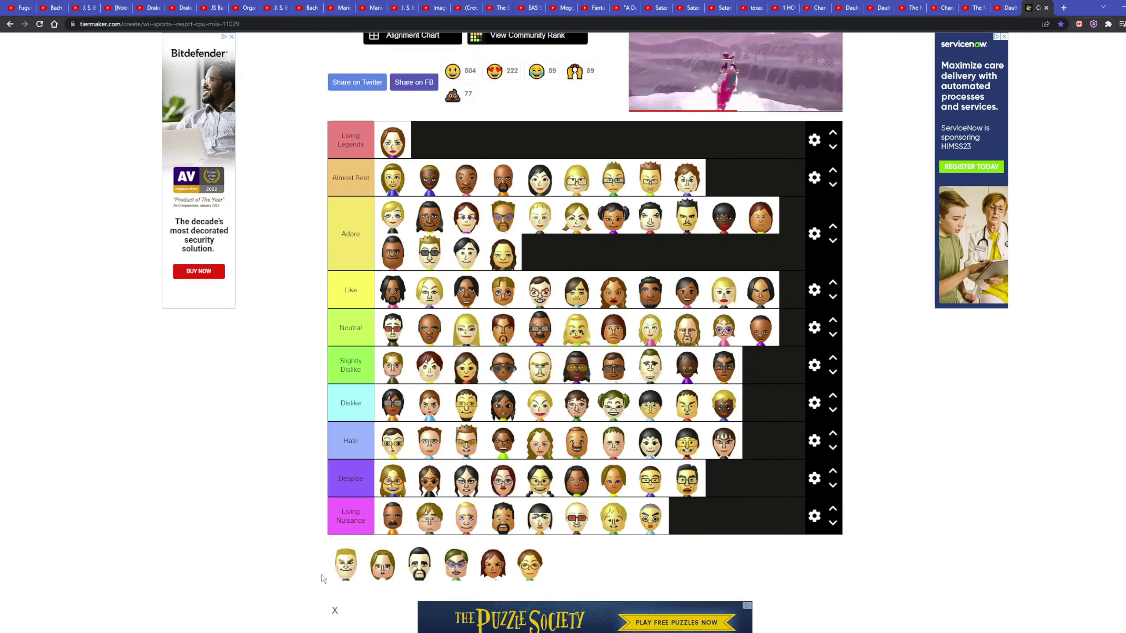
pyautogui.moveTo(345, 564); pyautogui.dragTo(779, 339)
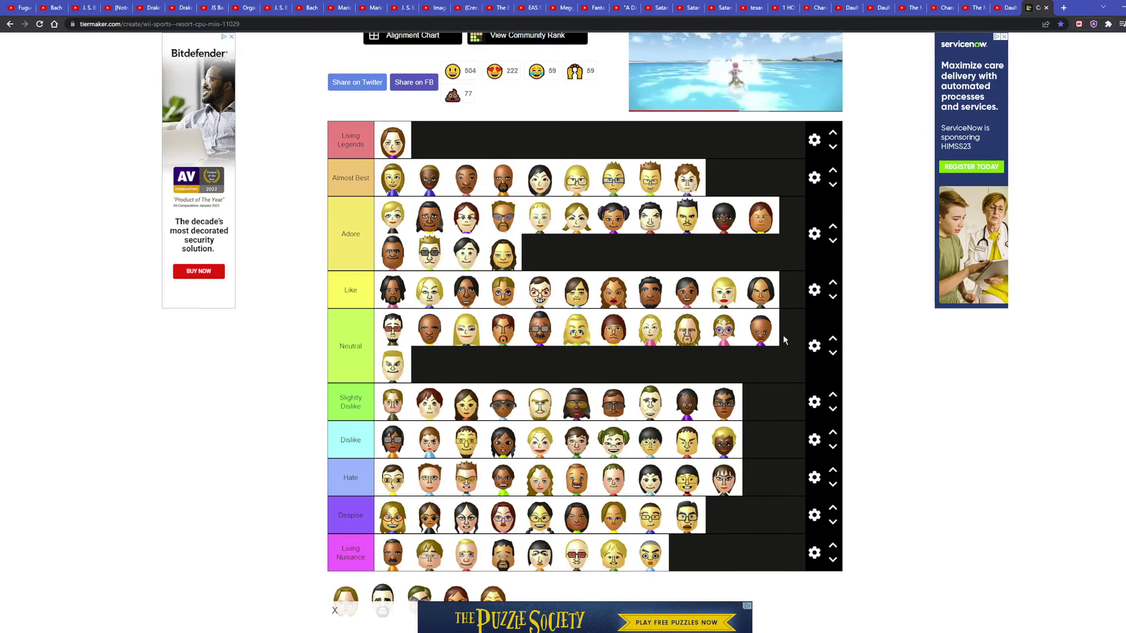
pyautogui.scroll(-1, 784, 340)
pyautogui.moveTo(345, 554)
pyautogui.mouseDown()
pyautogui.moveTo(490, 356)
pyautogui.moveTo(780, 363)
pyautogui.mouseUp()
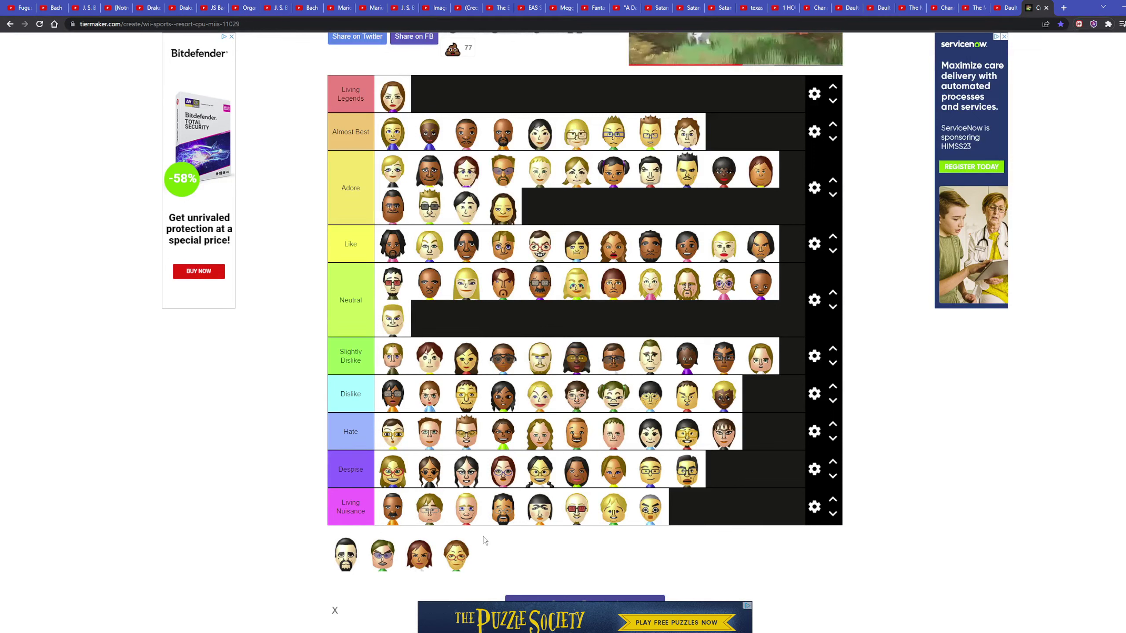
pyautogui.moveTo(345, 555); pyautogui.dragTo(723, 471)
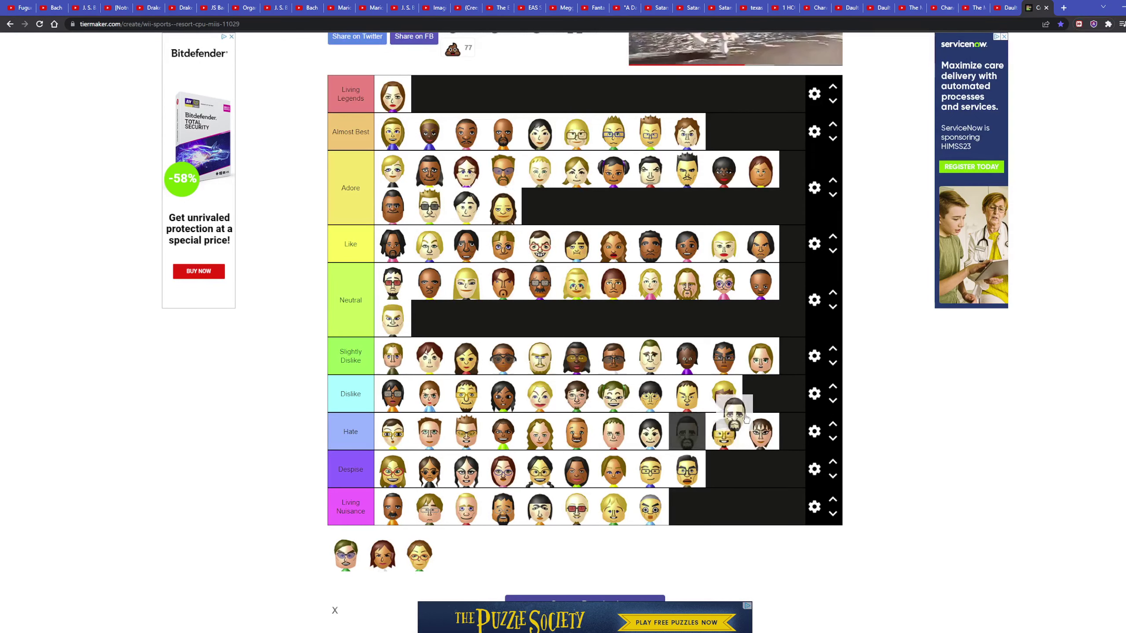
pyautogui.moveTo(345, 554)
pyautogui.mouseDown()
pyautogui.moveTo(380, 554)
pyautogui.moveTo(740, 322)
pyautogui.mouseUp()
pyautogui.moveTo(382, 554); pyautogui.dragTo(704, 215)
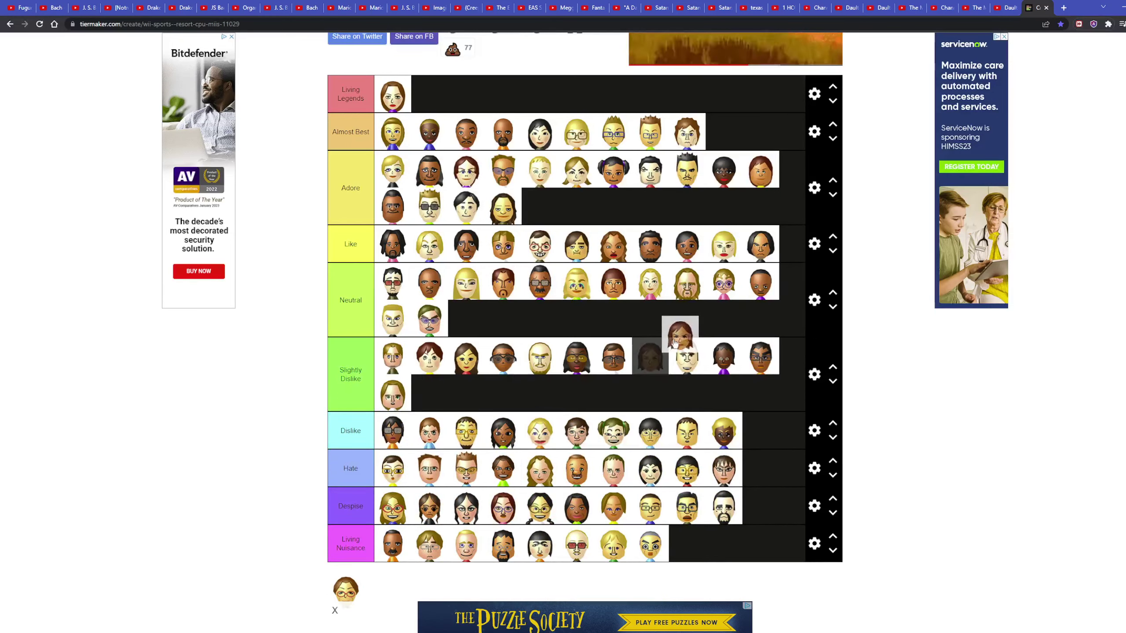
pyautogui.moveTo(345, 555); pyautogui.dragTo(616, 323)
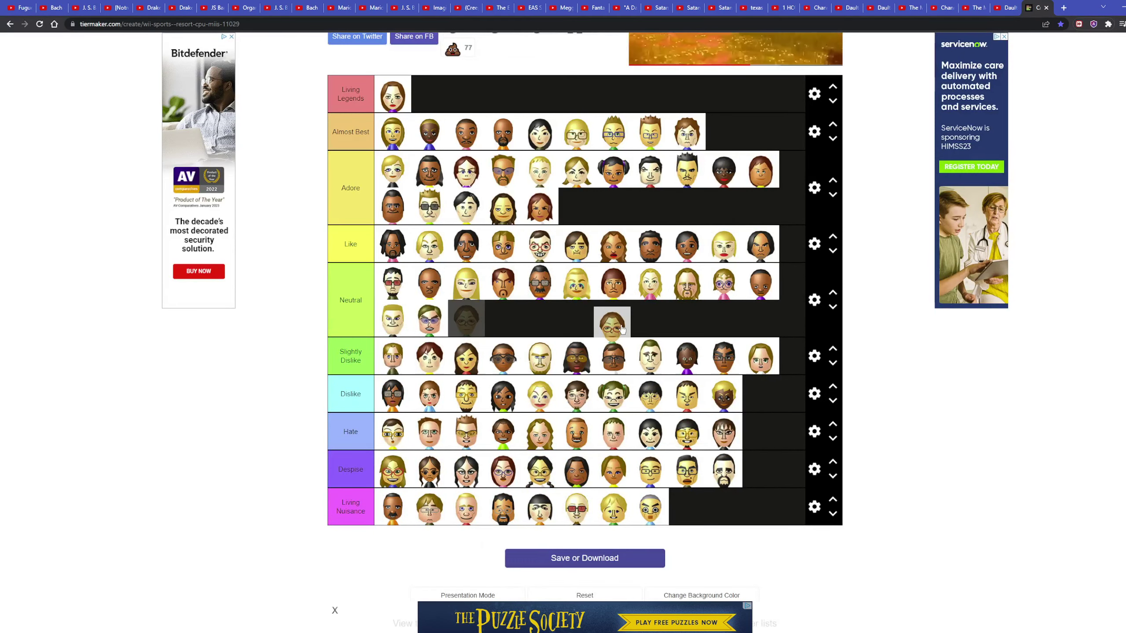